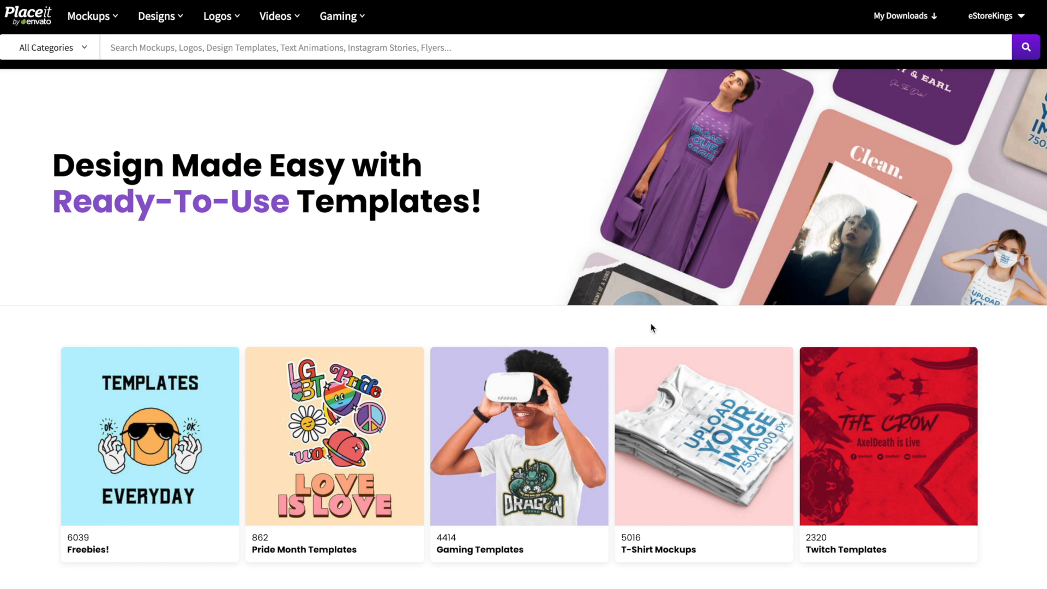
Browse the T-shirt label templates and open the Horizontal T-Shirt Label Design Template
mouse_move(167, 27)
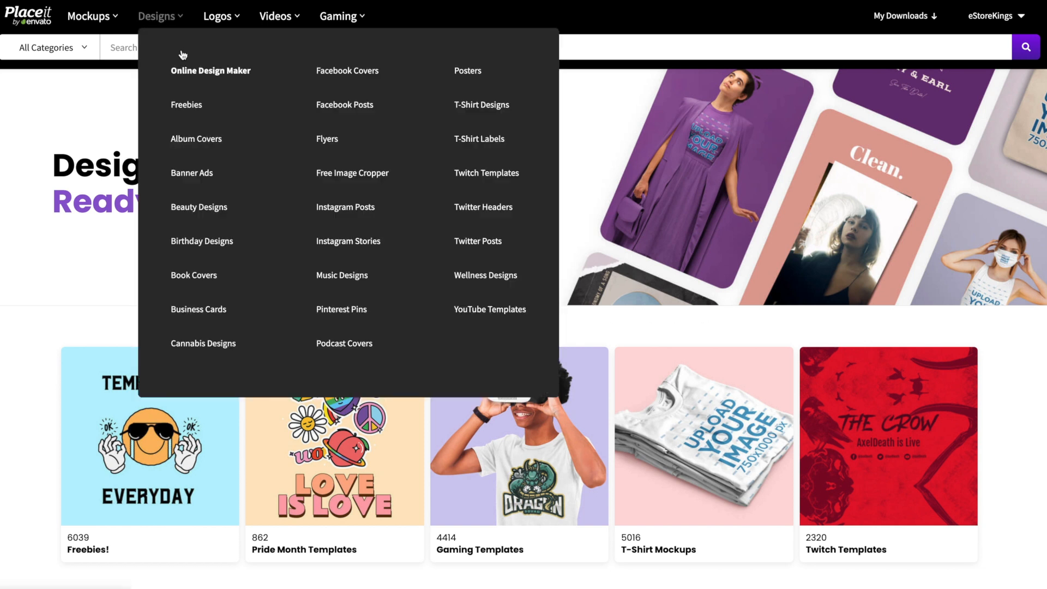
click(501, 143)
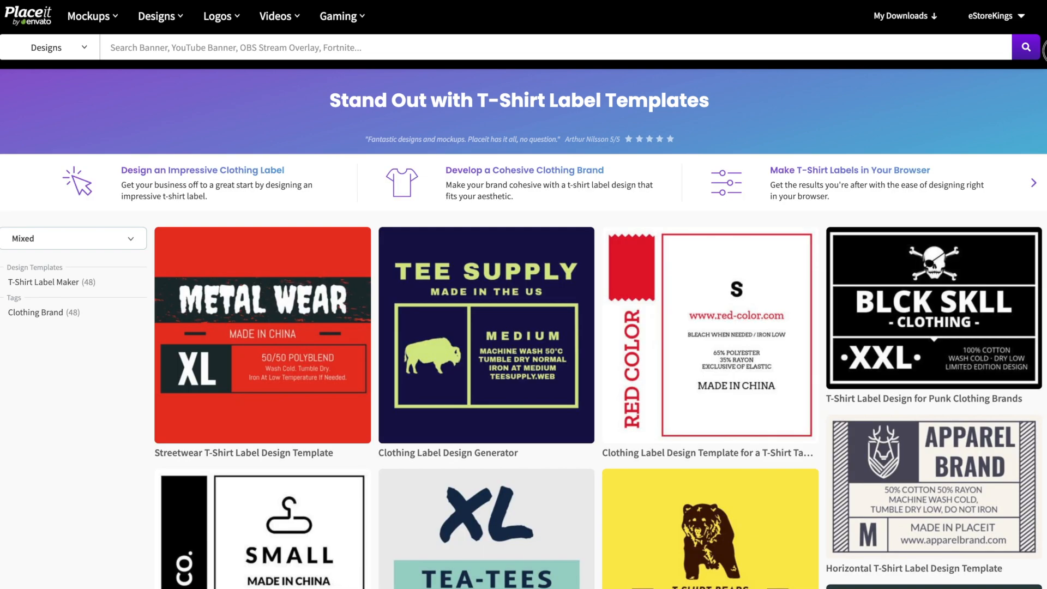
scroll(524, 327, down, 4)
scroll(1039, 136, down, 2)
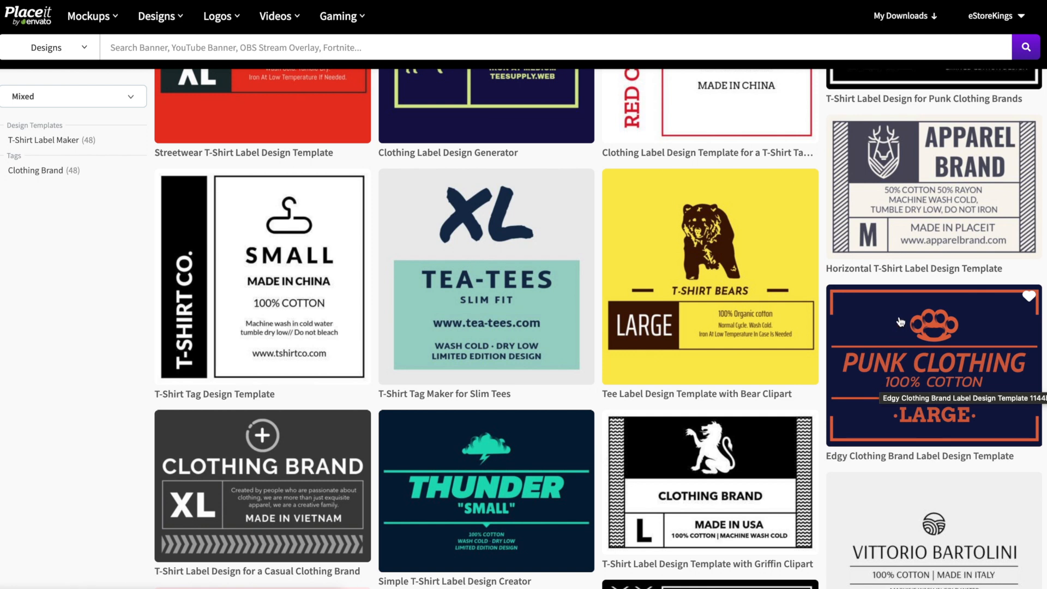
click(910, 250)
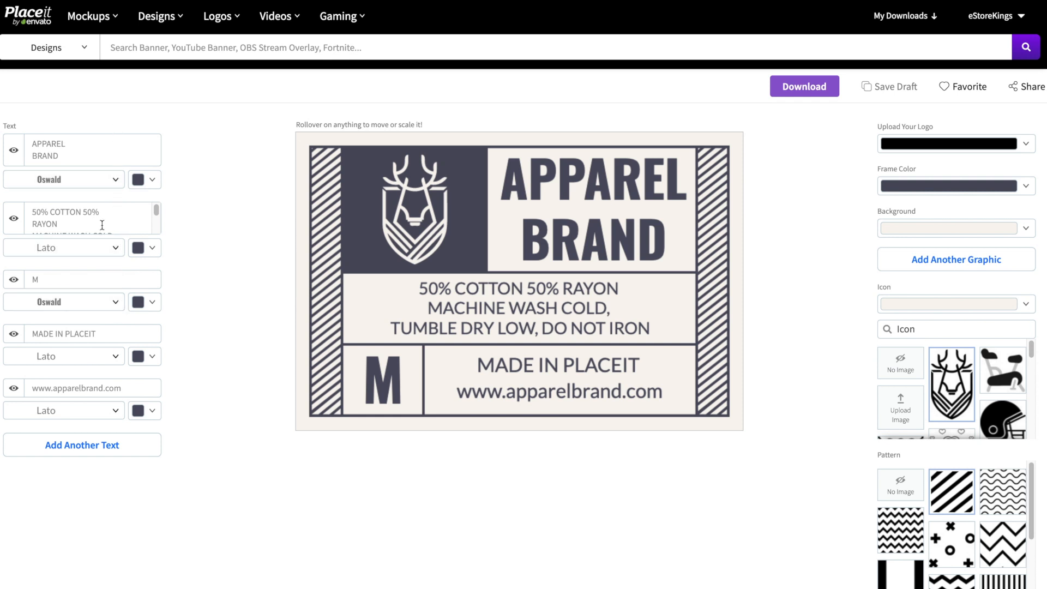
Replace the label's brand name with MODERN APPAREL, split over two lines
drag(96, 156, 35, 140)
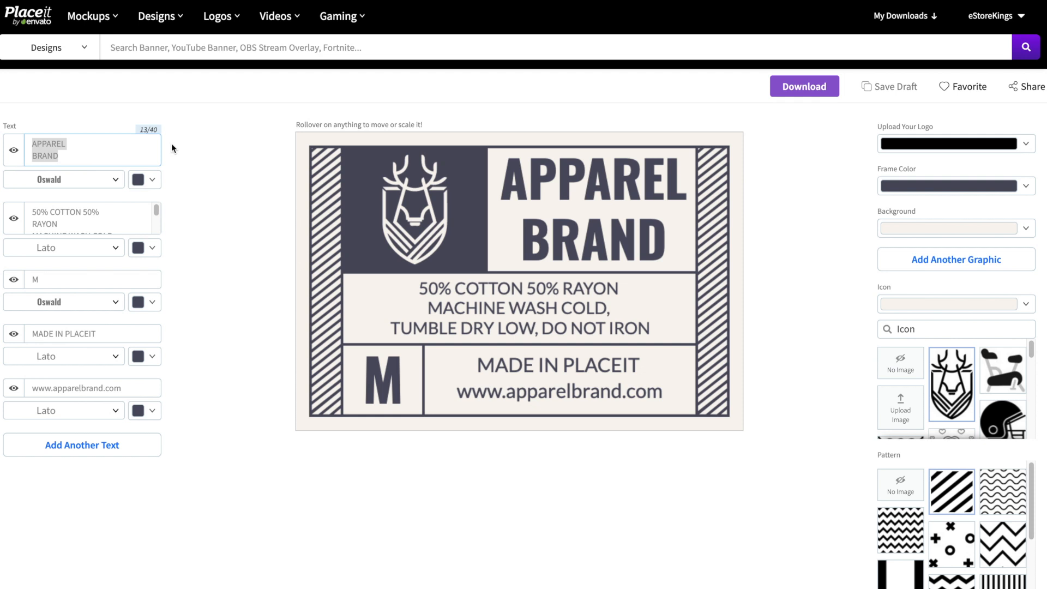
text(MODERN)
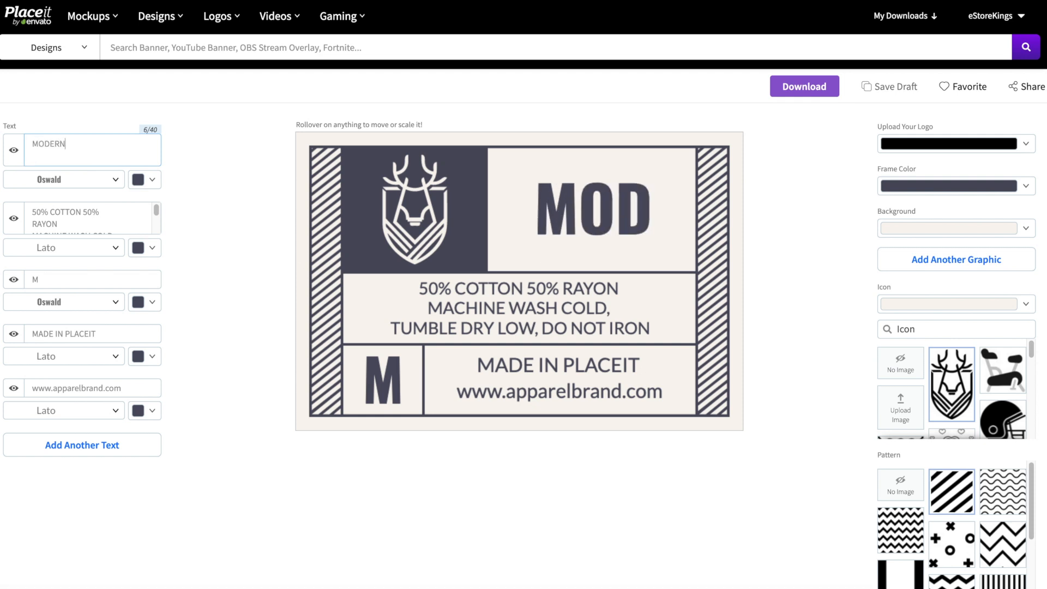
key(Return)
text(APPAREL)
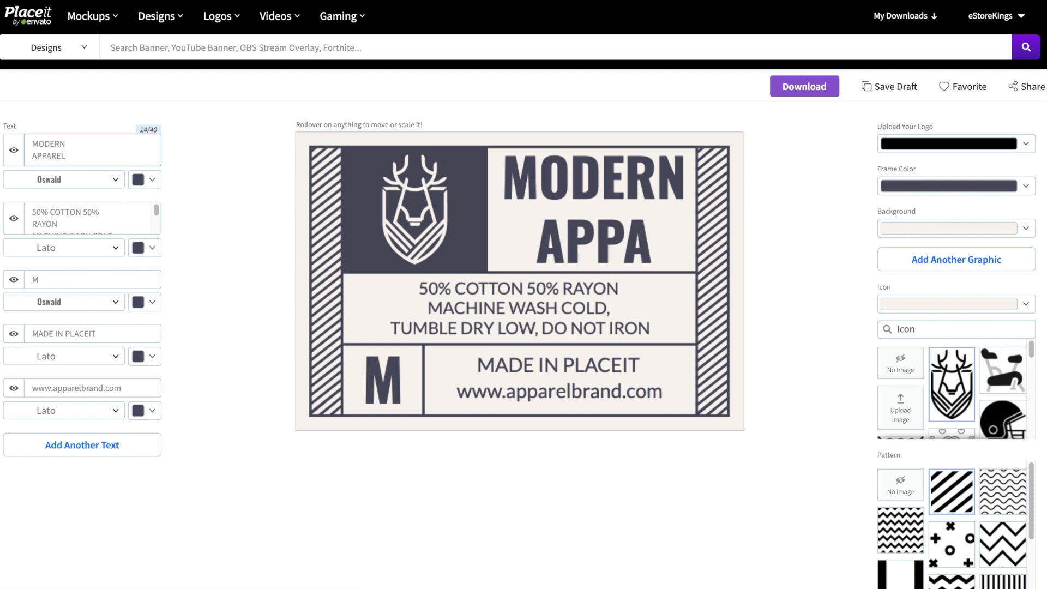
Change the fabric composition on the label to 80% COTTON 20% RAYON
click(32, 211)
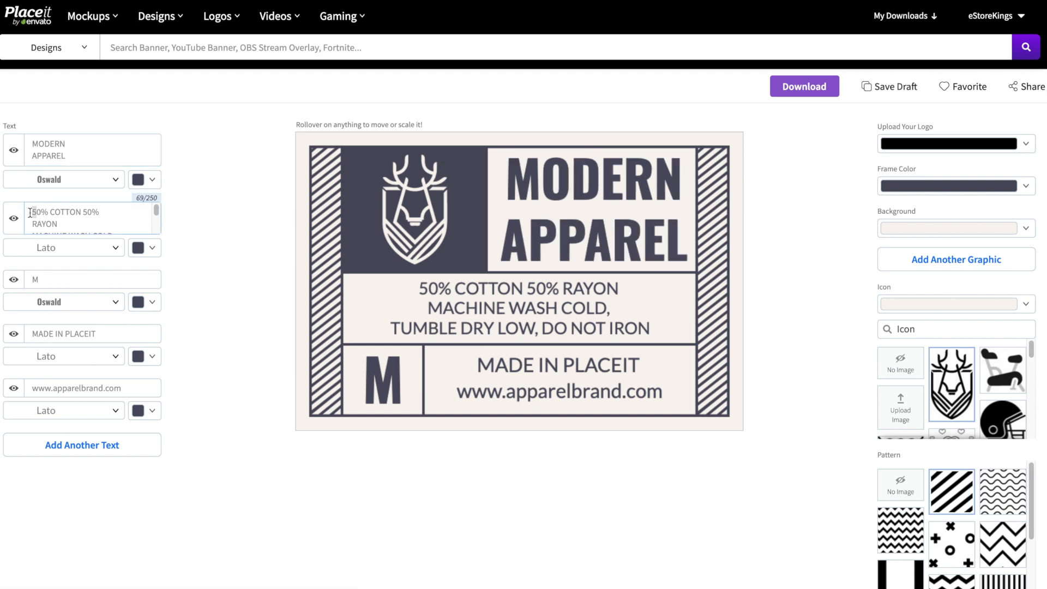
text(8)
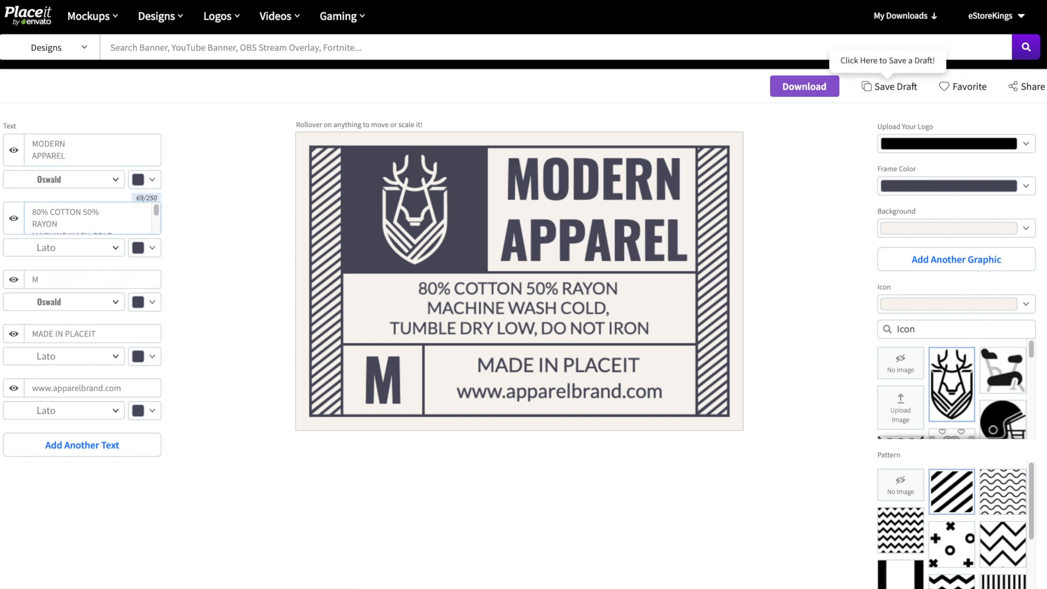
click(88, 214)
drag(87, 215, 86, 215)
text(2)
Replace the drying and ironing instructions at the end of the care text with HANG TO DRY
scroll(111, 226, down, 2)
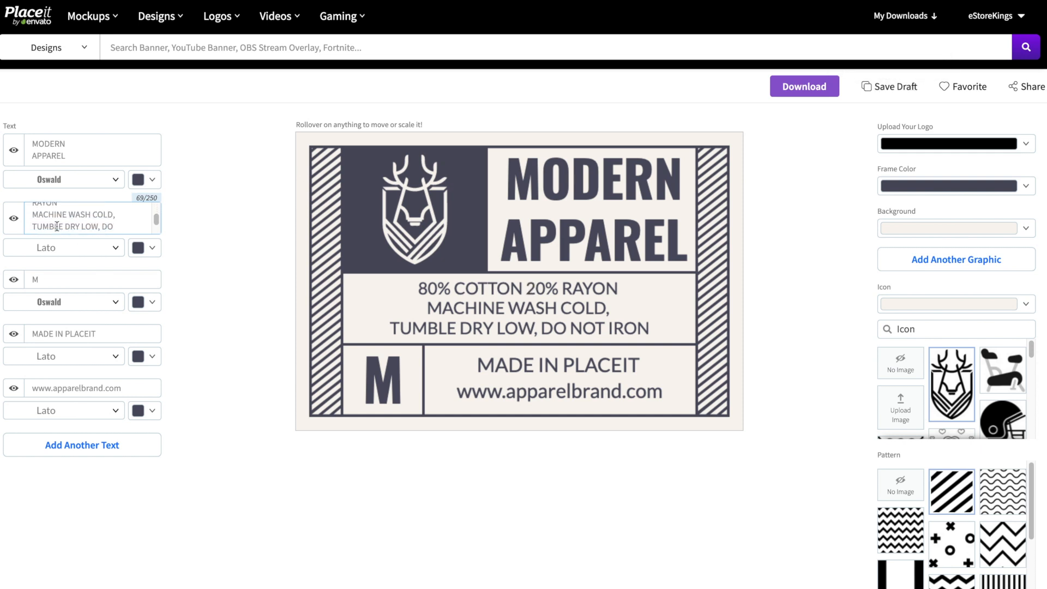
drag(34, 226, 58, 238)
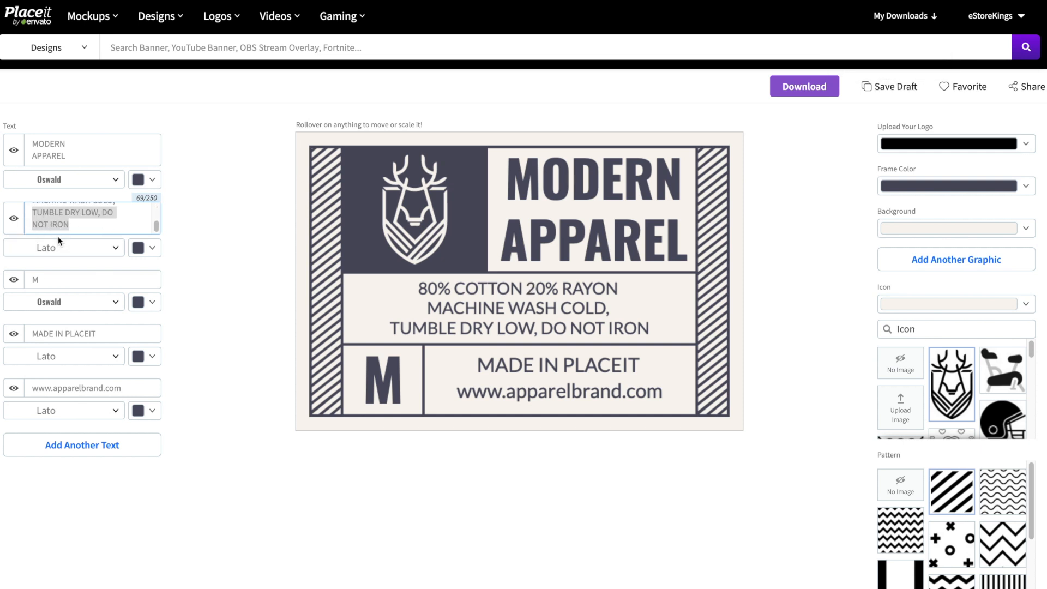
text(HANG TO )
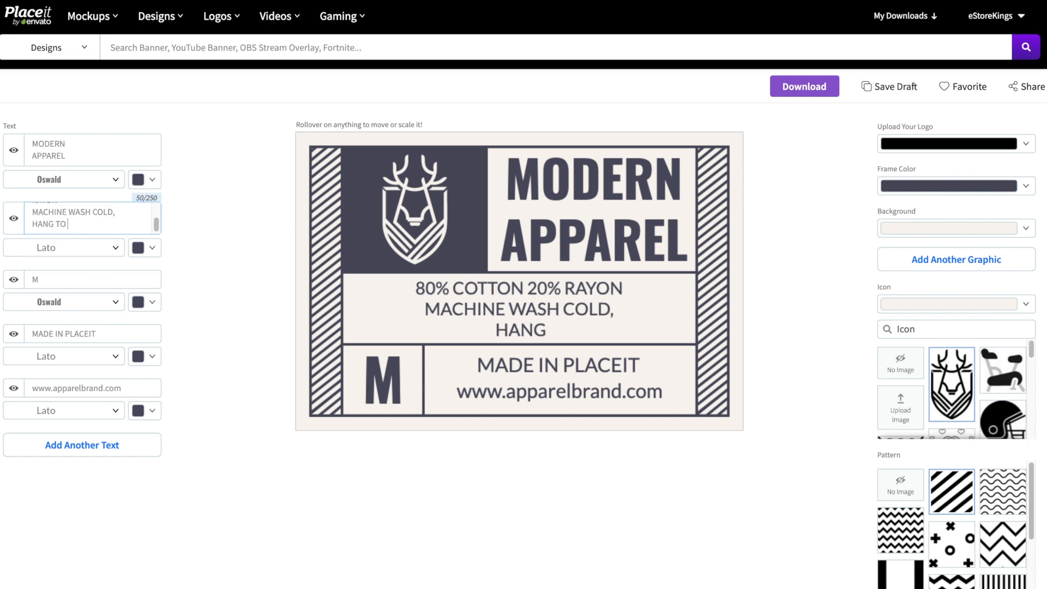
text(DRY)
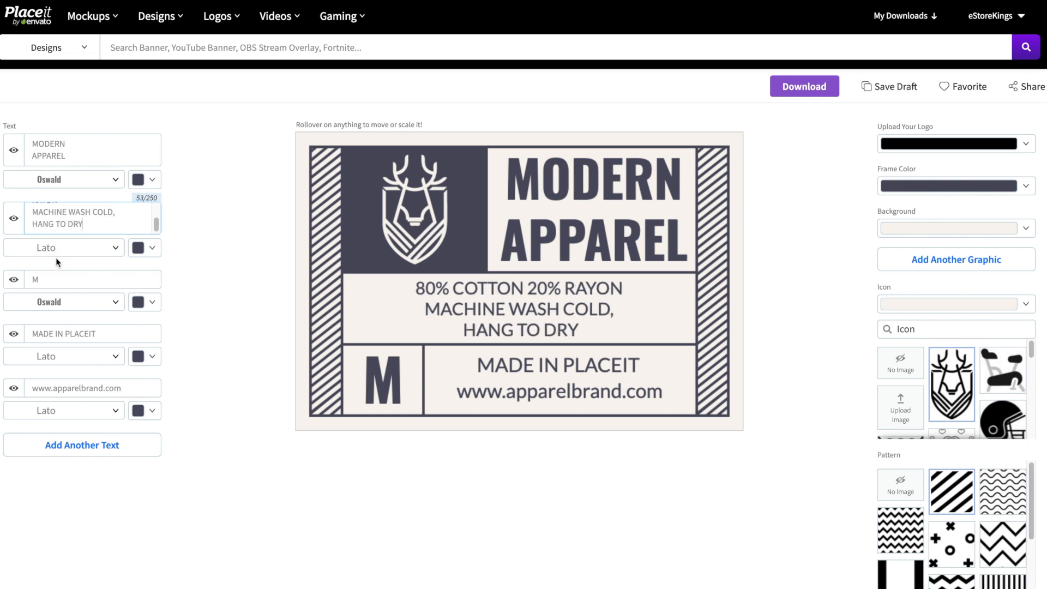
Set the label's size text to XL and its origin text to MADE IN CANADA
double_click(56, 274)
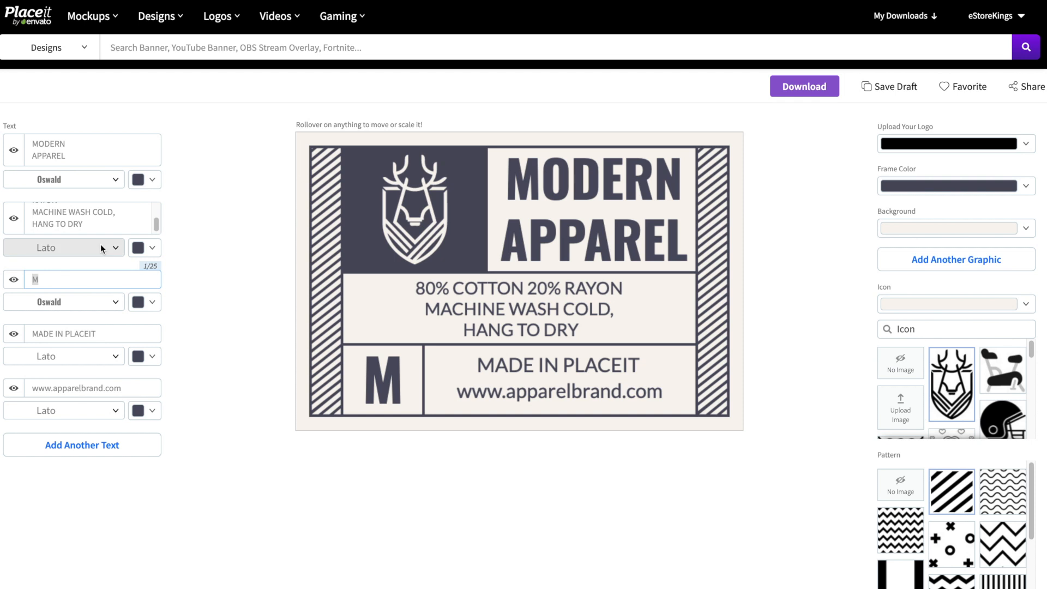
text(XL)
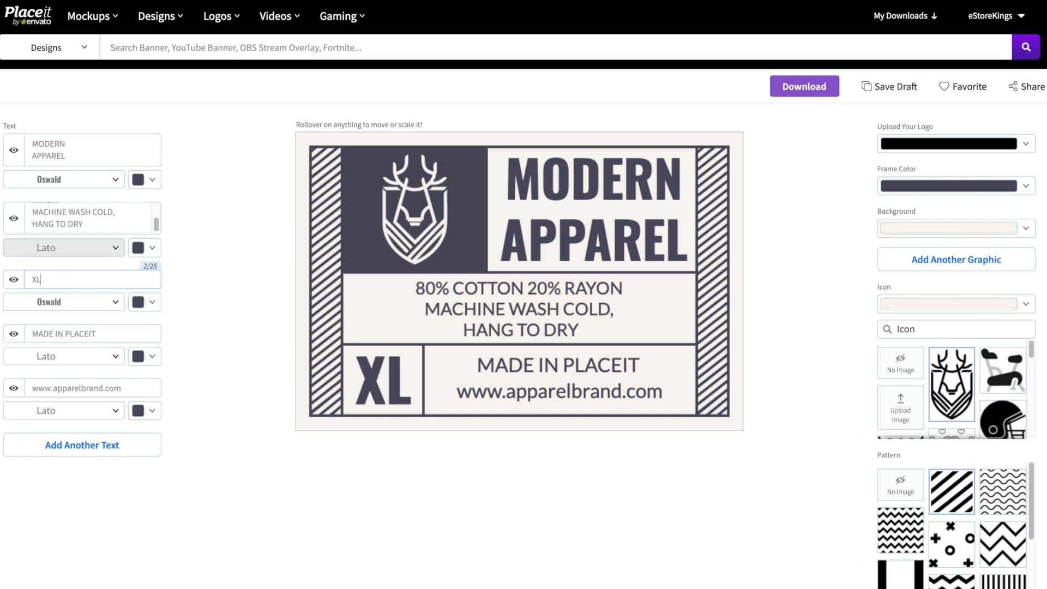
triple_click(104, 332)
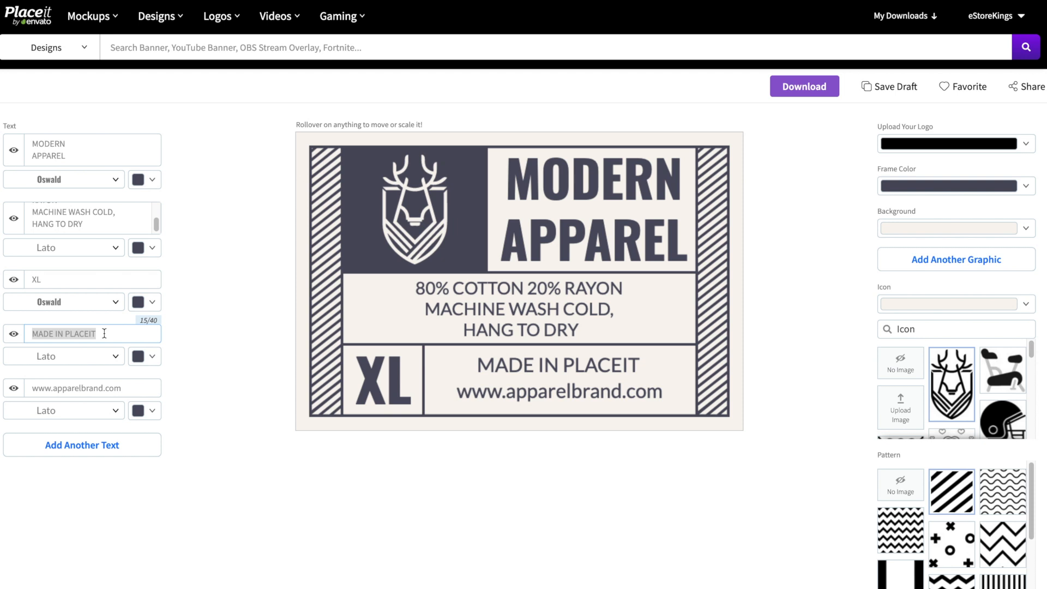
text(MAD)
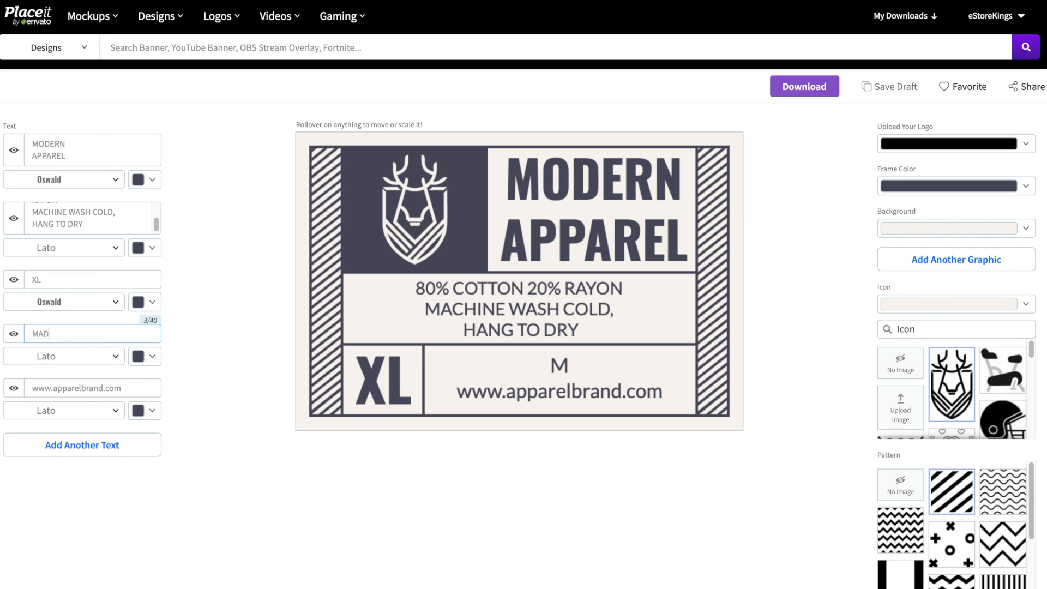
text(E IN CANADA)
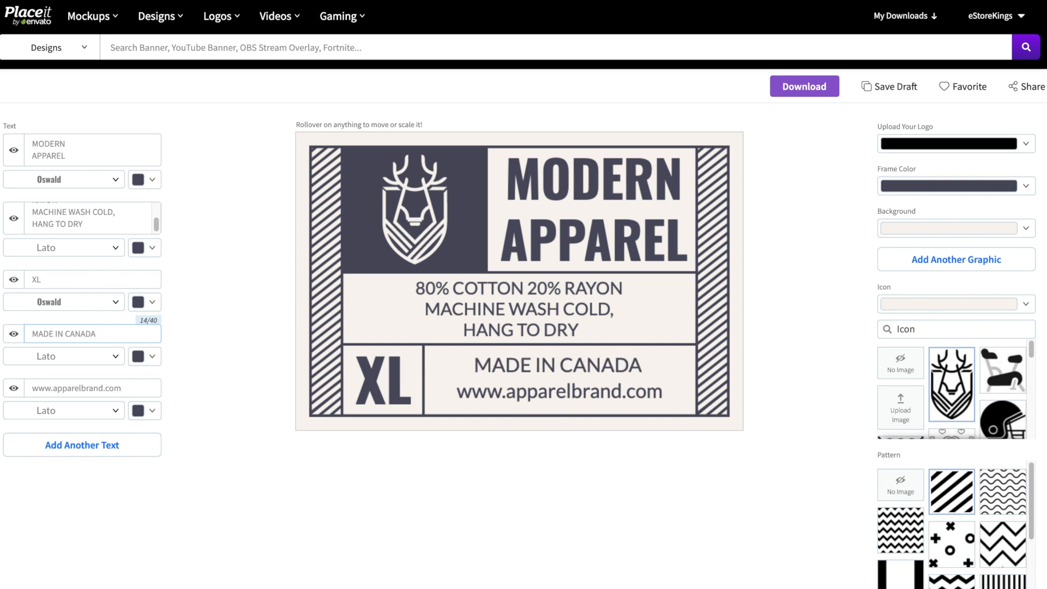
double_click(64, 387)
text(estorekings)
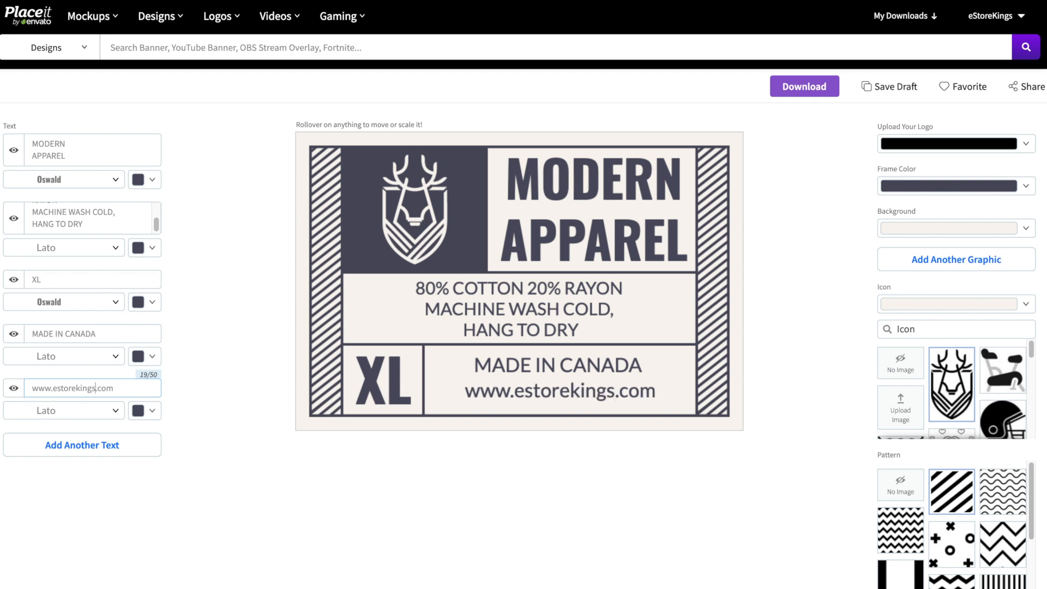
click(231, 441)
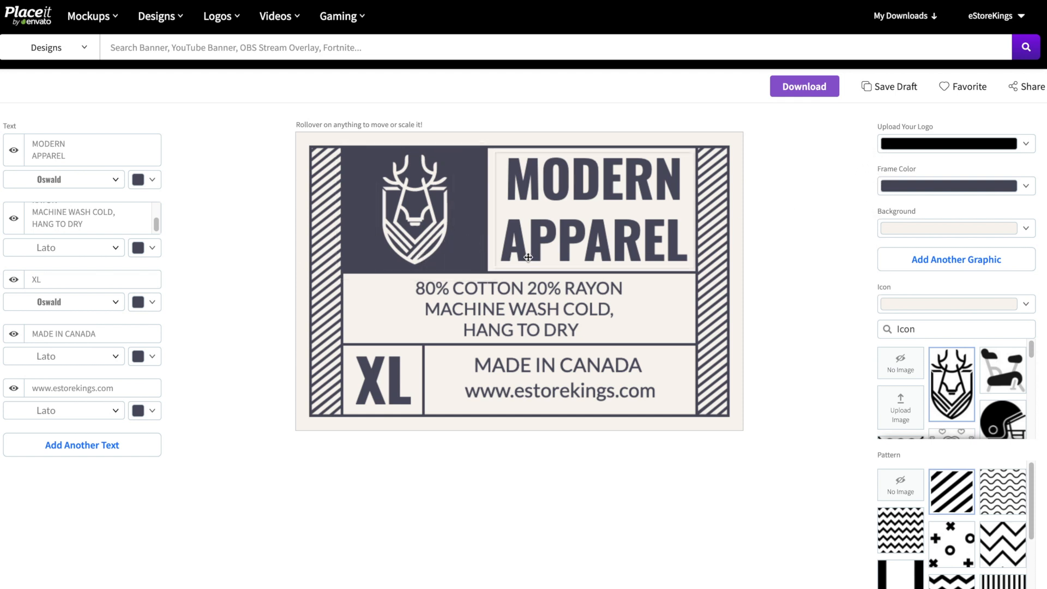
Set the label's frame color to the near-black shade beside pure black
click(1027, 187)
click(860, 202)
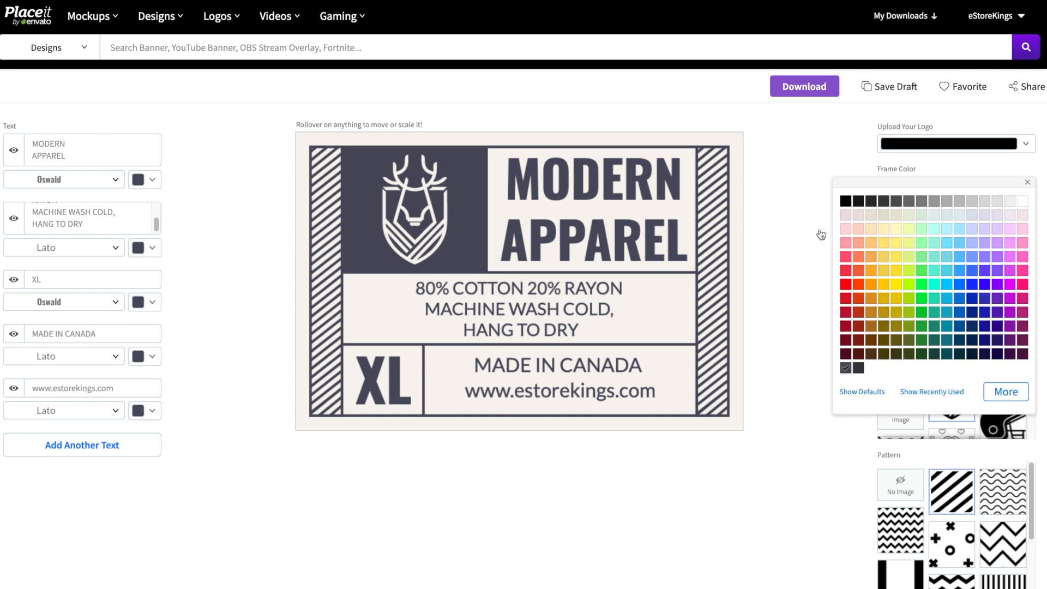
click(802, 283)
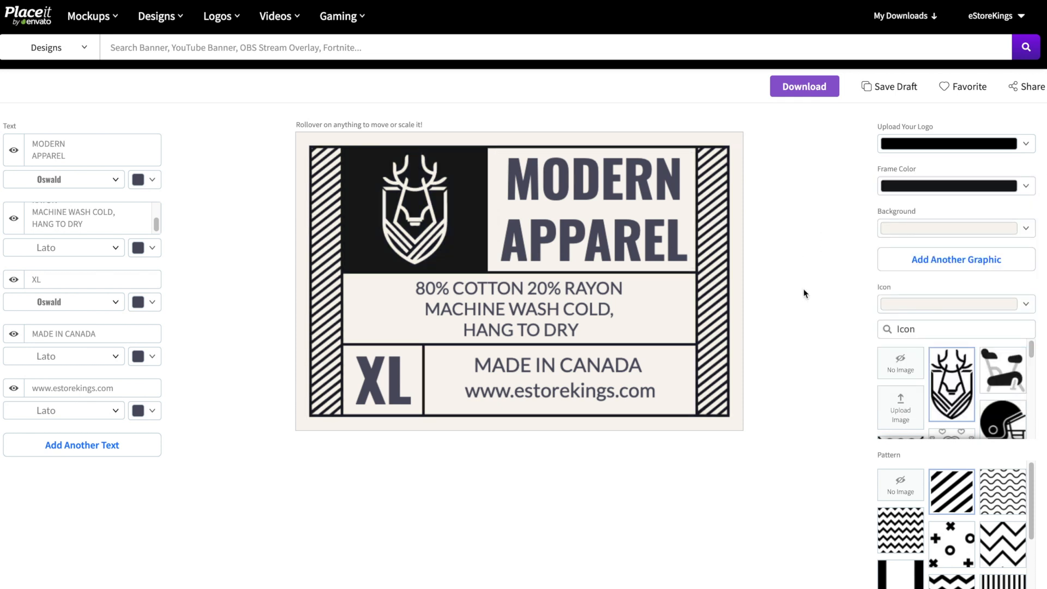
Try light grey shades for the label's background and make it transparent
click(963, 233)
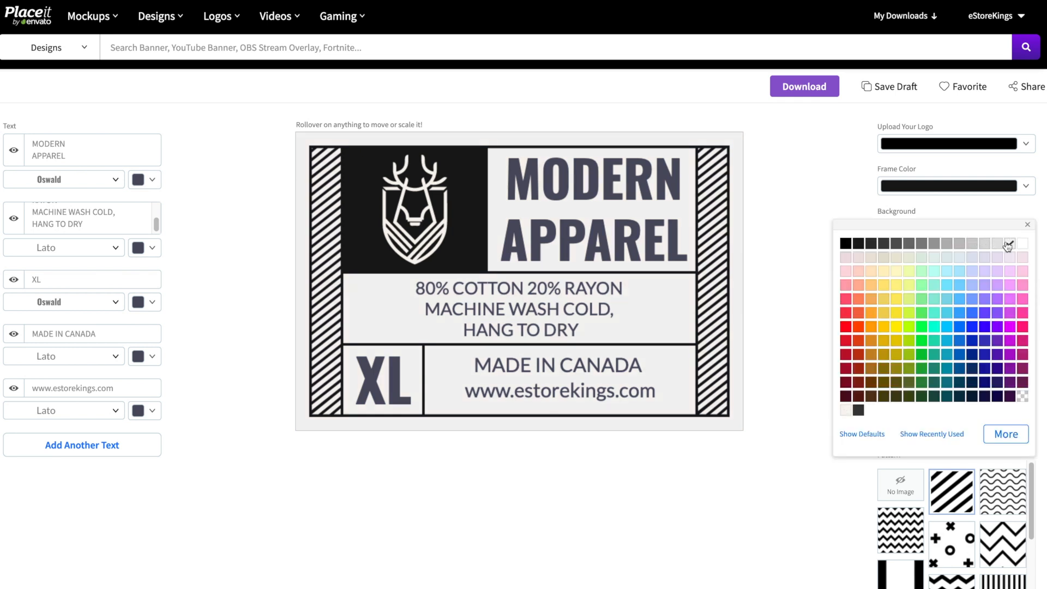
click(985, 246)
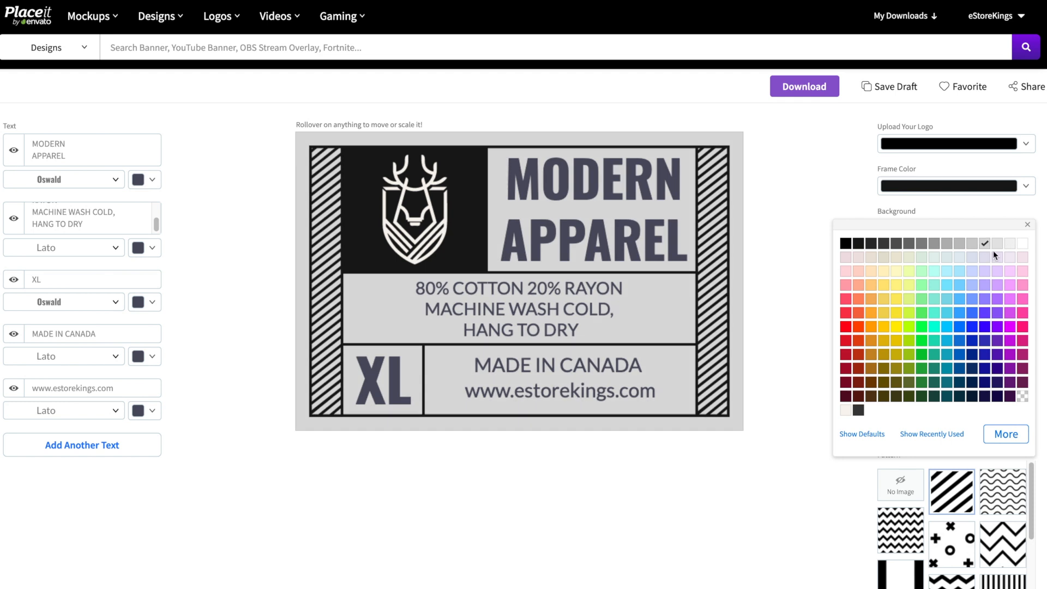
click(1023, 397)
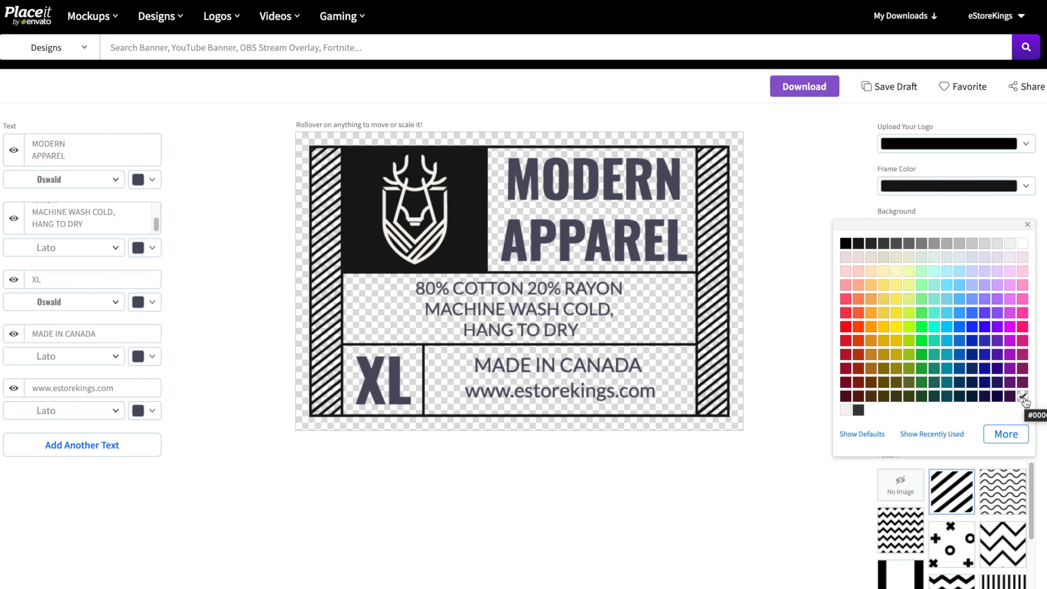
click(814, 392)
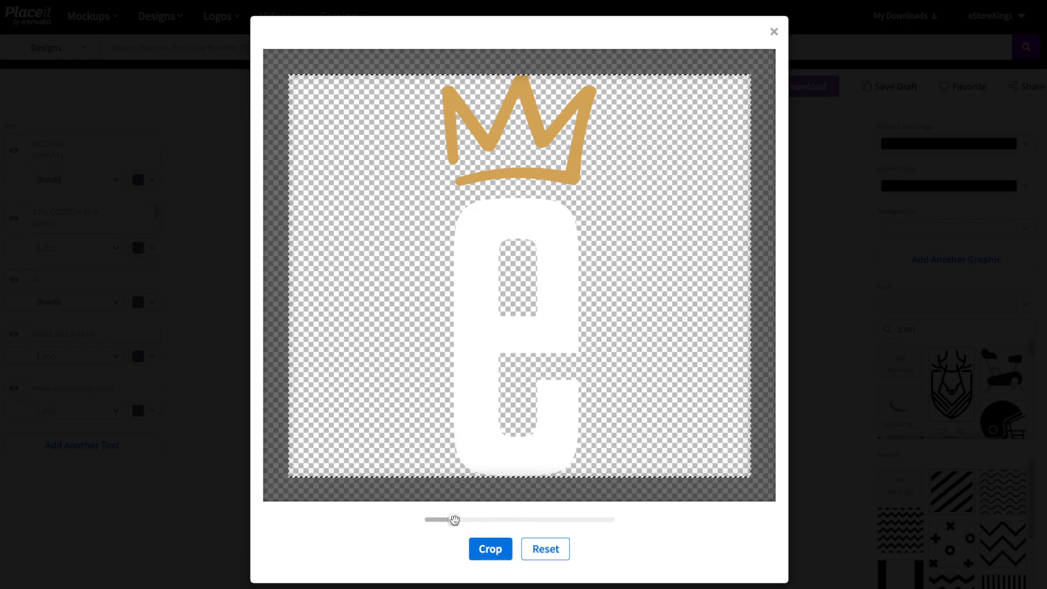
Crop the uploaded crowned "e" logo at a reduced scale, and shrink and center it inside the label's black square
drag(454, 520, 447, 519)
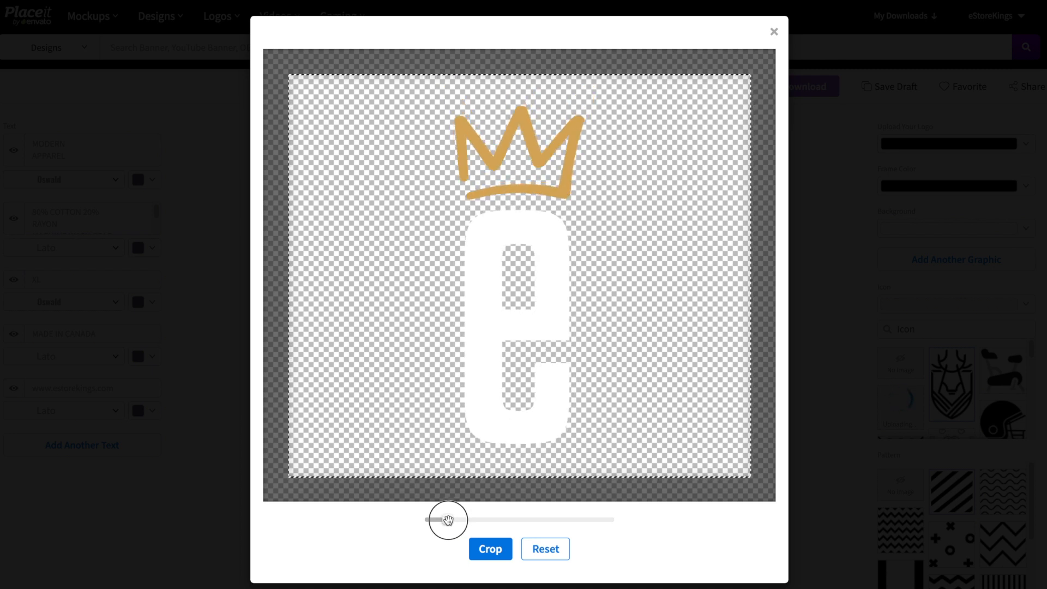
click(481, 556)
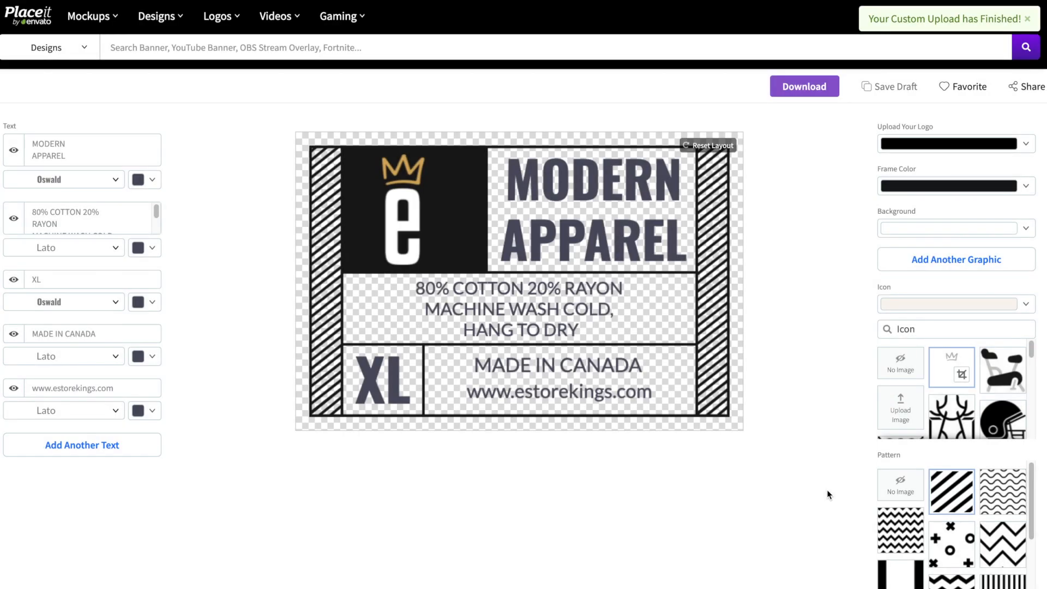
click(408, 206)
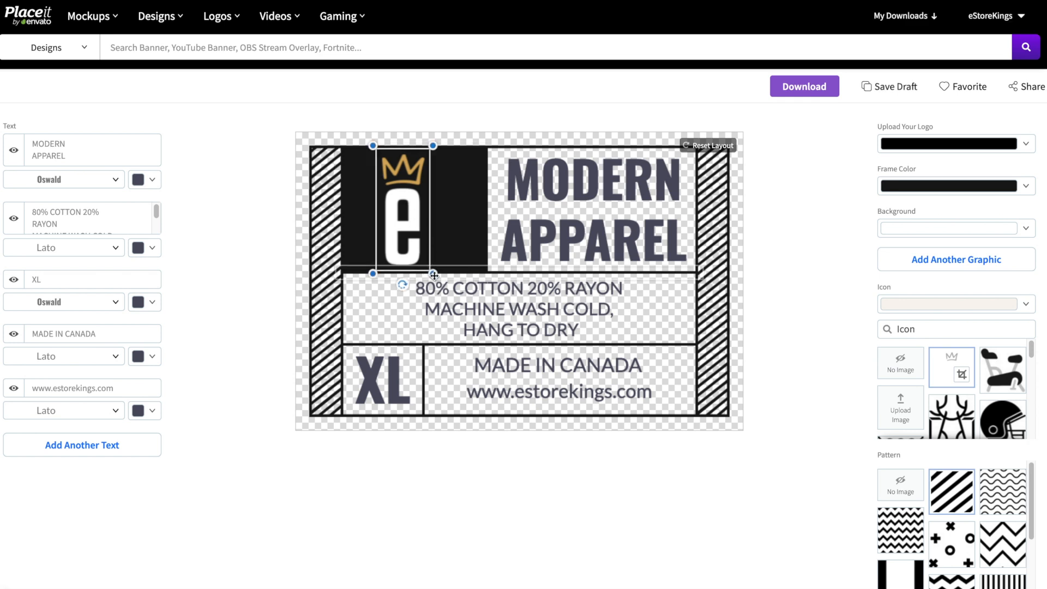
drag(433, 145, 404, 197)
drag(384, 254, 365, 257)
drag(417, 219, 425, 213)
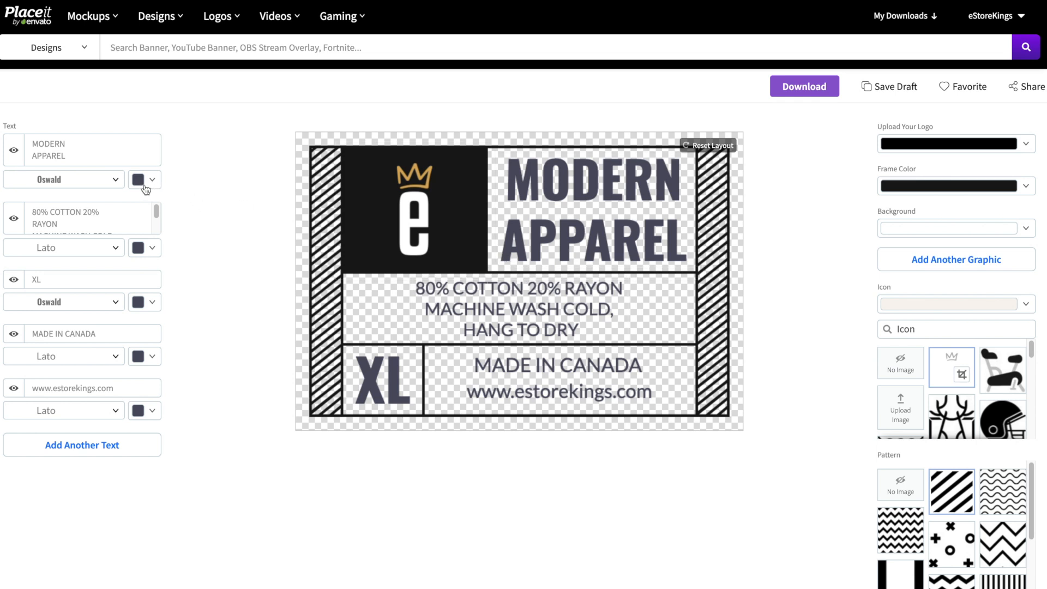
Set the text color of the MODERN APPAREL heading and the fabric care text to black, keeping their fonts
click(116, 181)
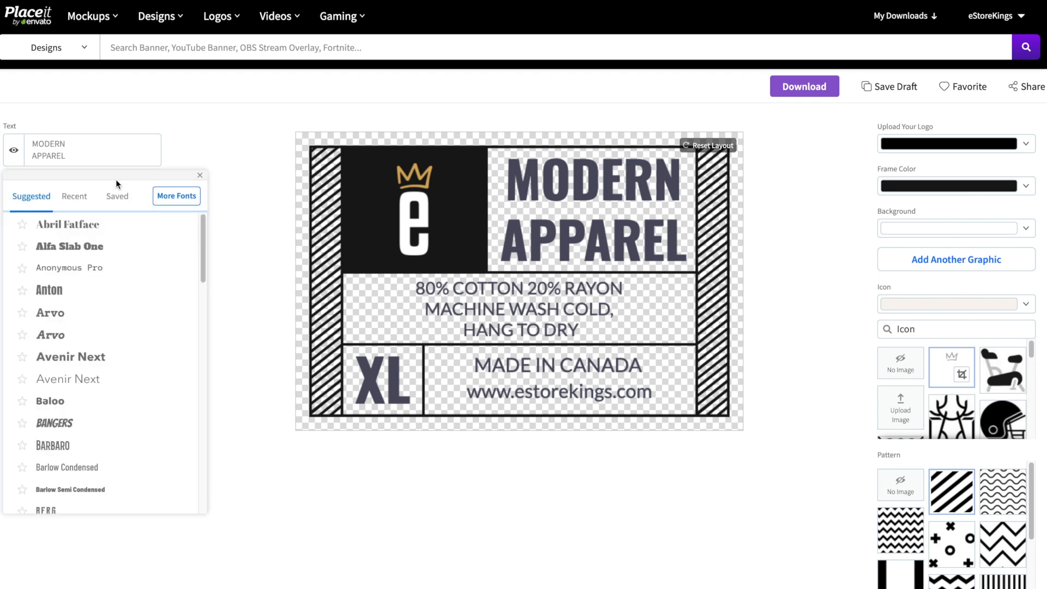
click(199, 175)
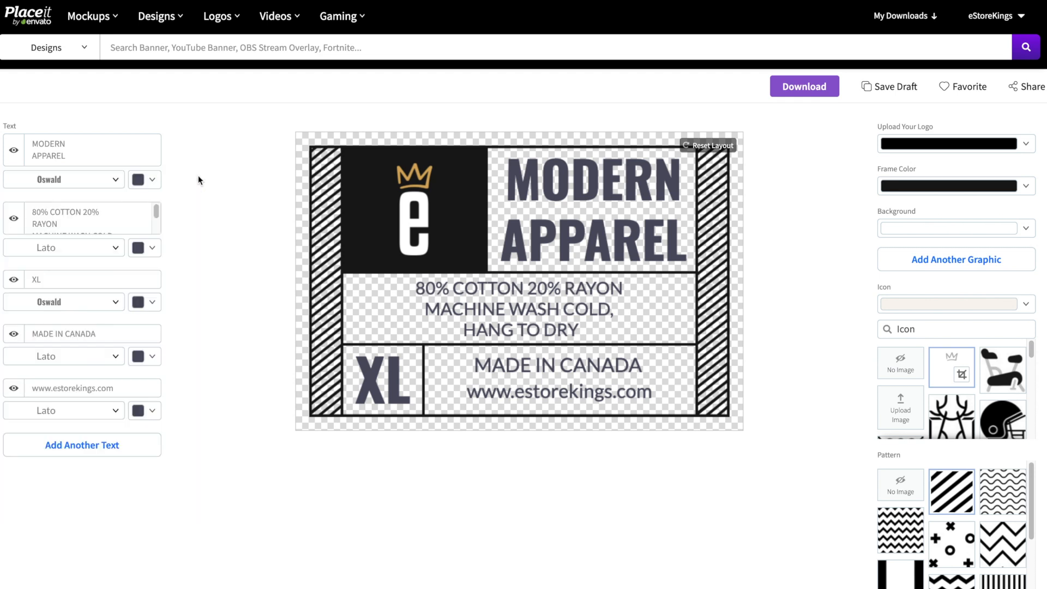
click(153, 185)
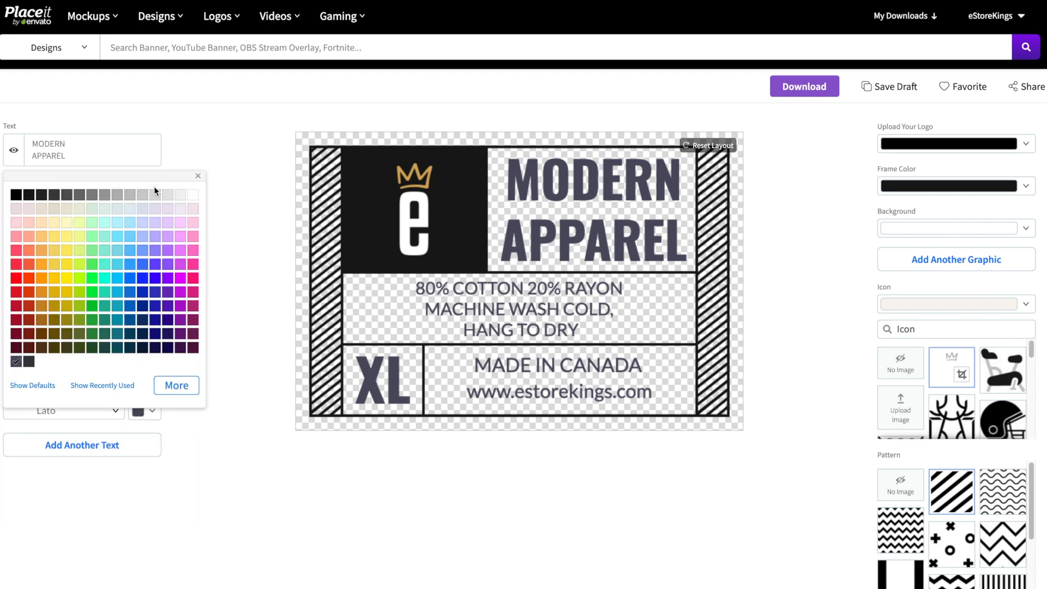
click(226, 214)
click(152, 249)
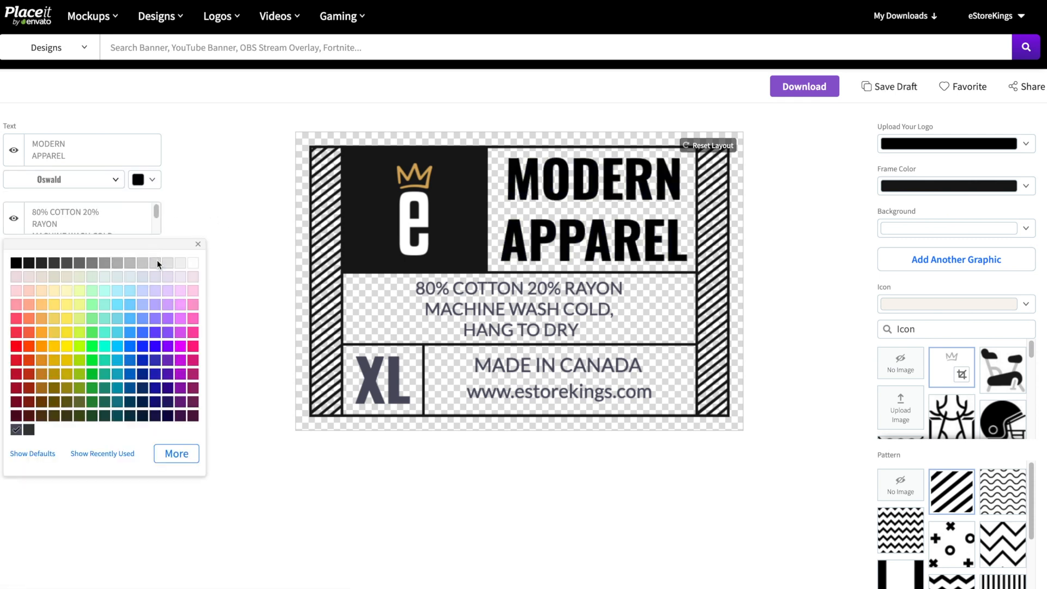
click(218, 263)
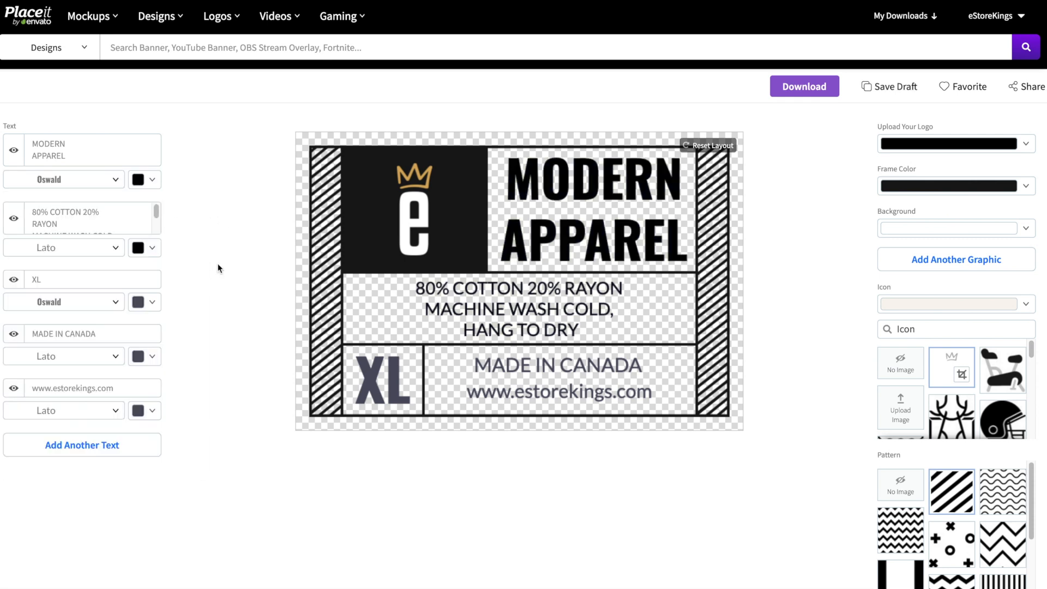
Set the text color of the XL size, MADE IN CANADA and website lines to black
click(149, 302)
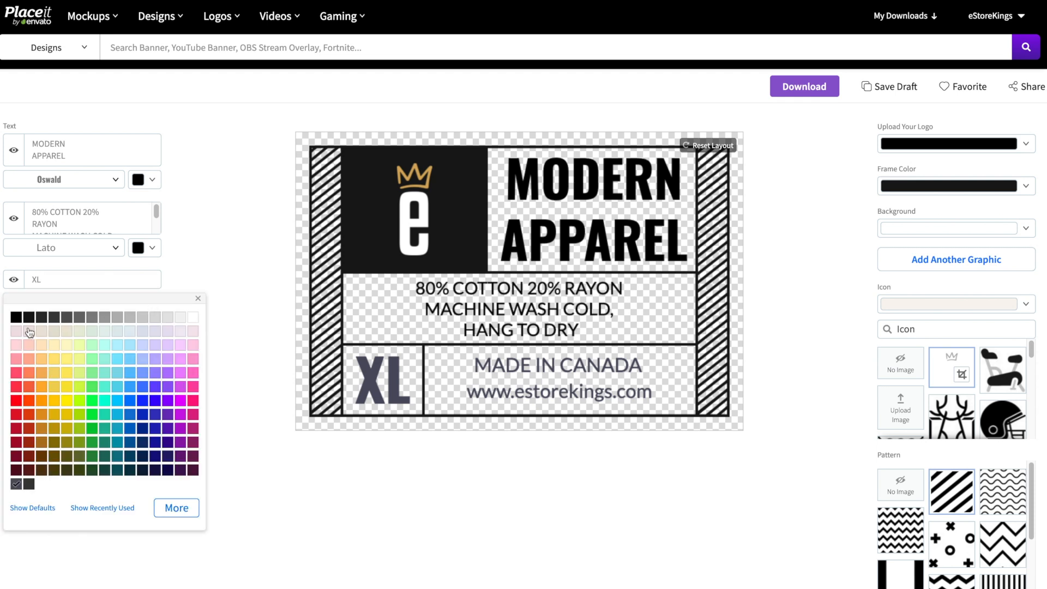
click(247, 329)
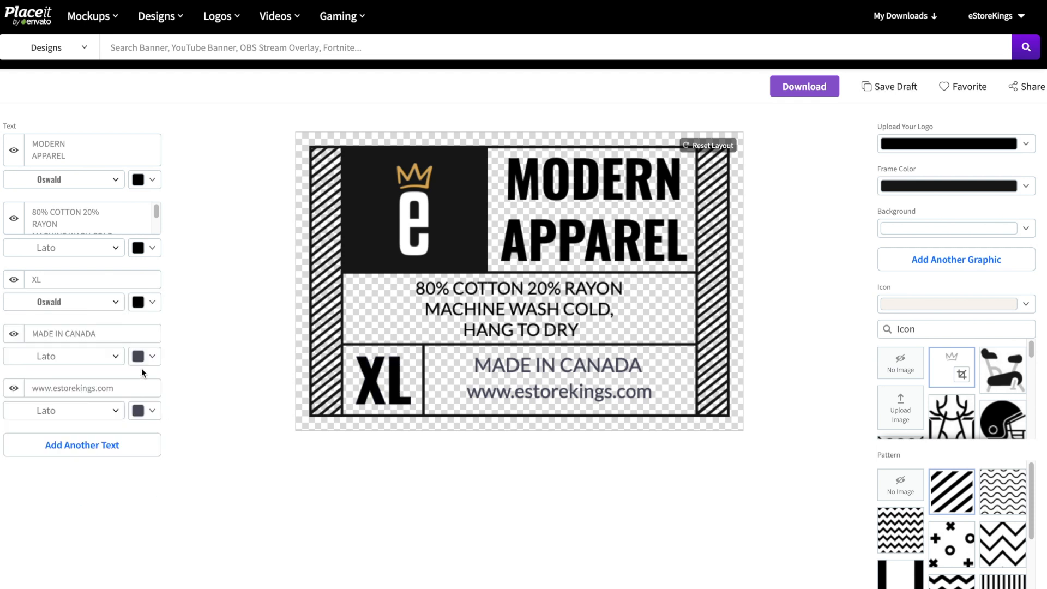
click(140, 357)
click(16, 371)
click(211, 380)
click(156, 410)
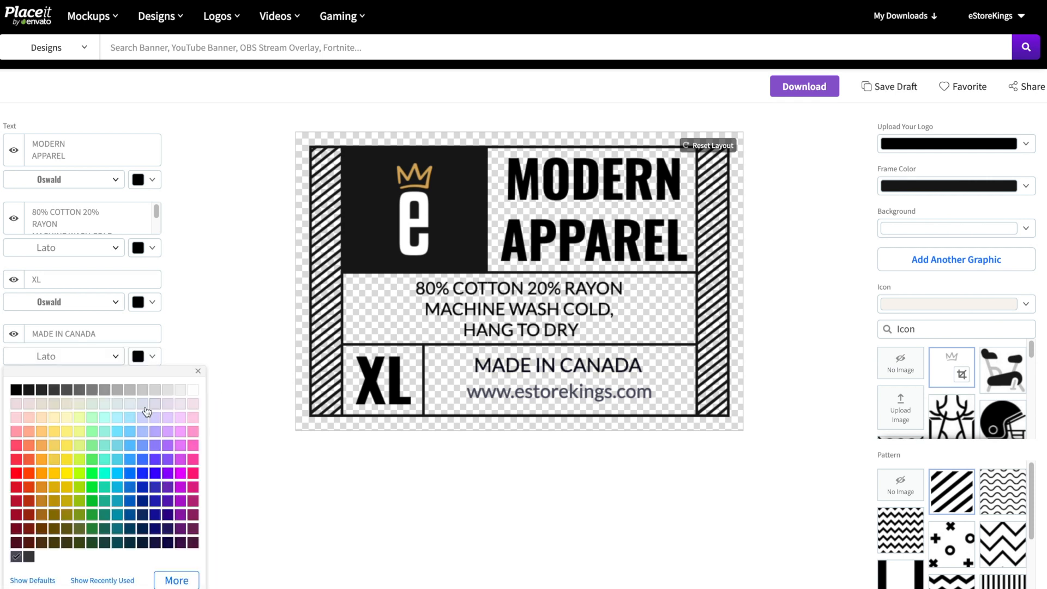
click(17, 393)
click(320, 478)
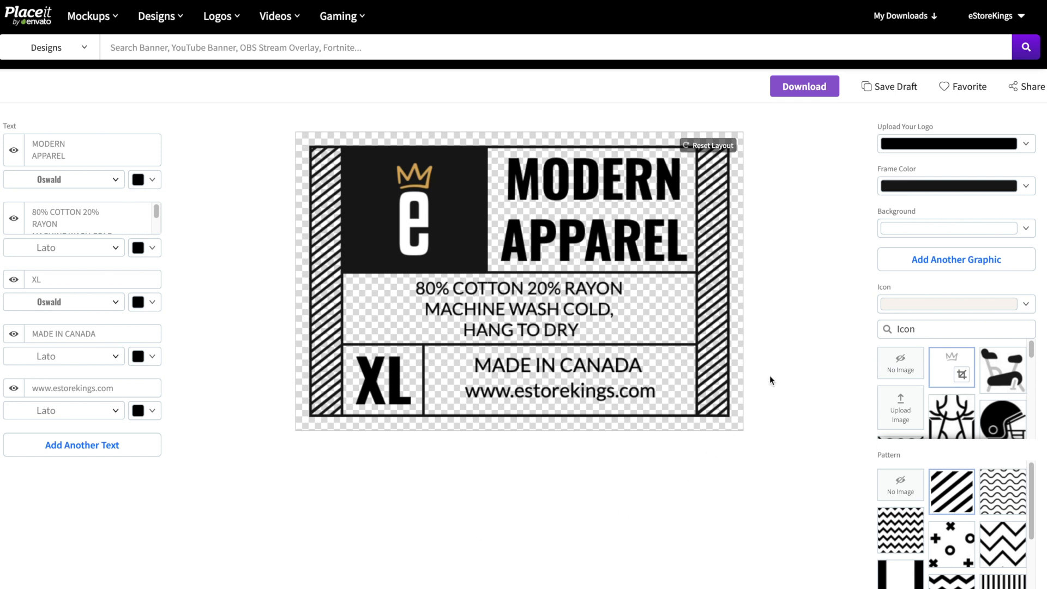
Download the finished black label design
click(817, 96)
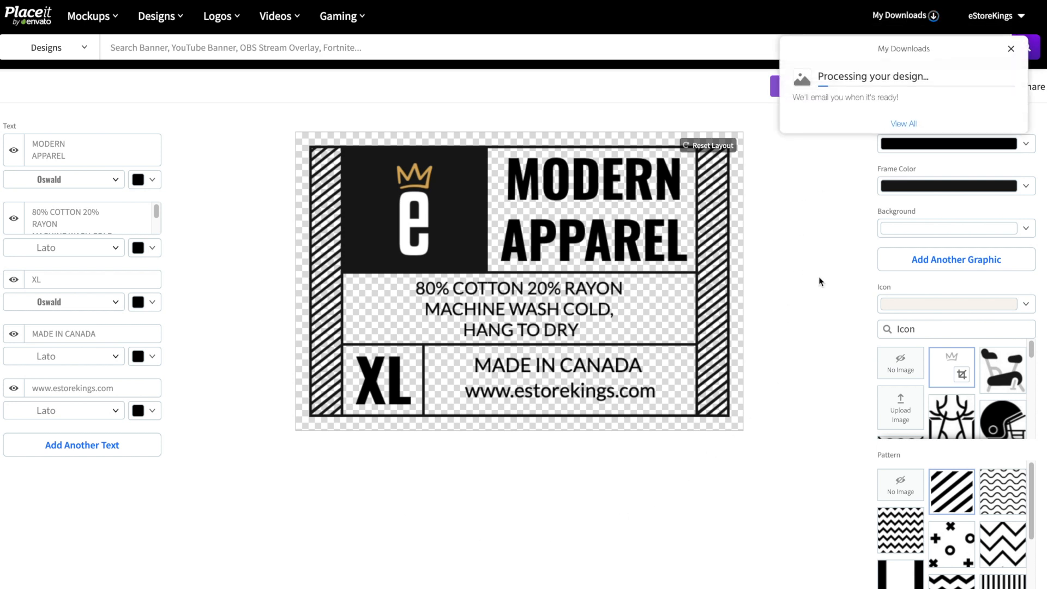
click(915, 82)
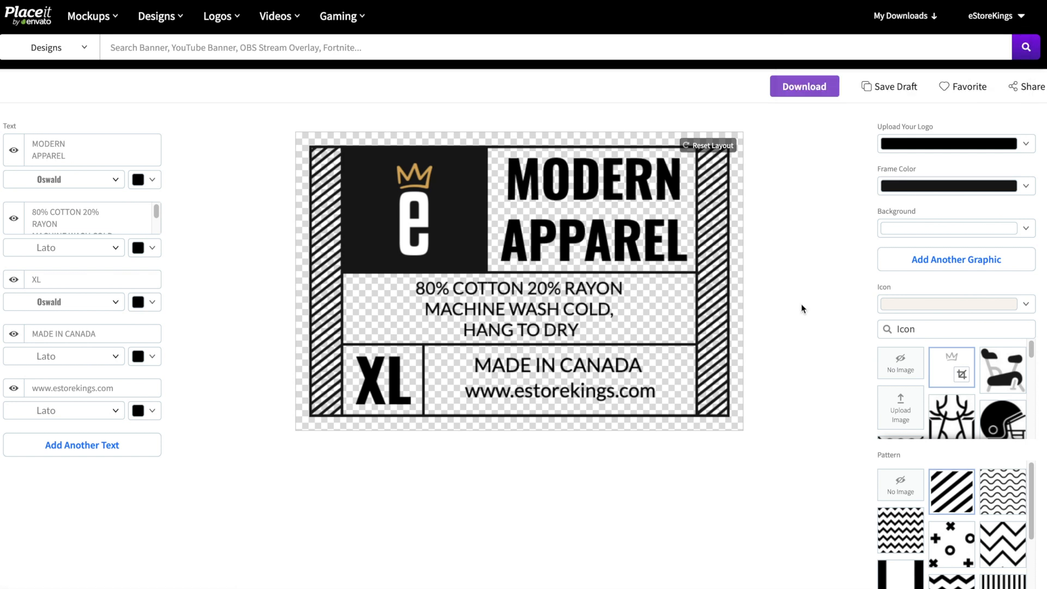
Browse the T-shirt label templates and open the pink AESTHETIC CLOTHING design, Classic T-Shirt Label Design Maker
mouse_move(158, 21)
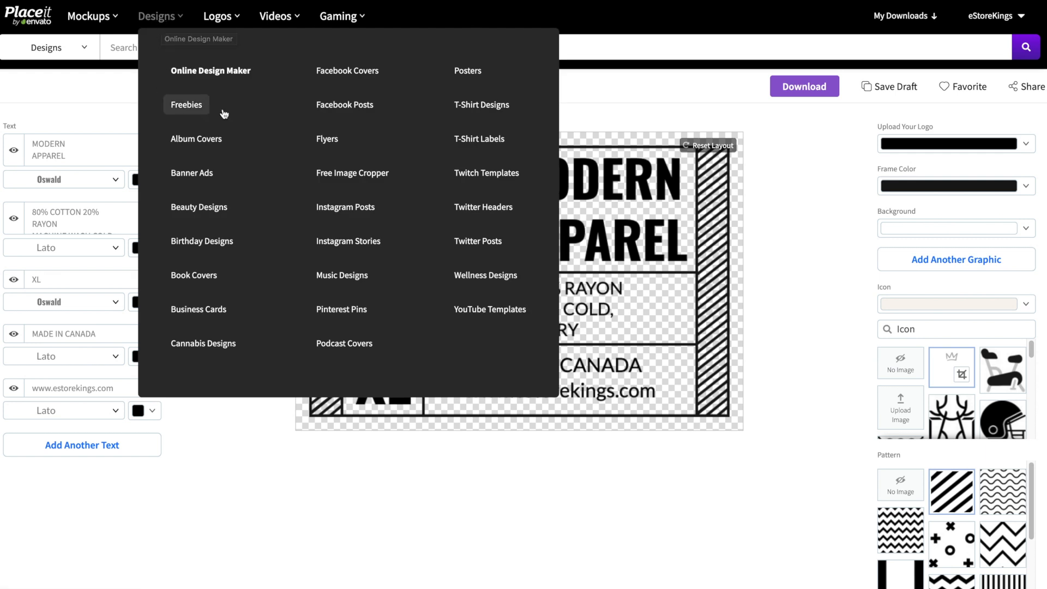
click(480, 140)
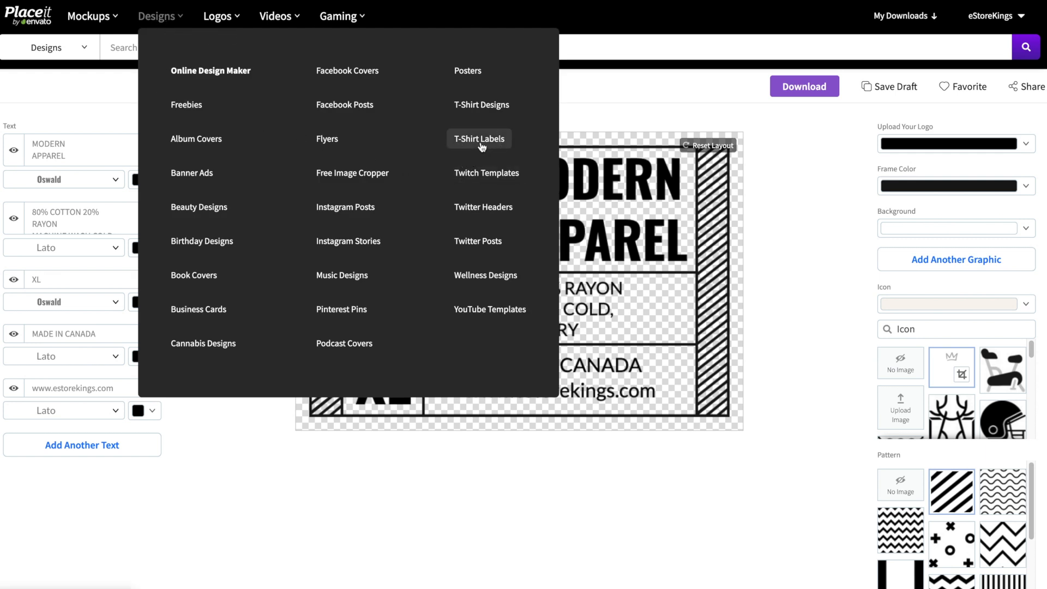
scroll(523, 327, down, 3)
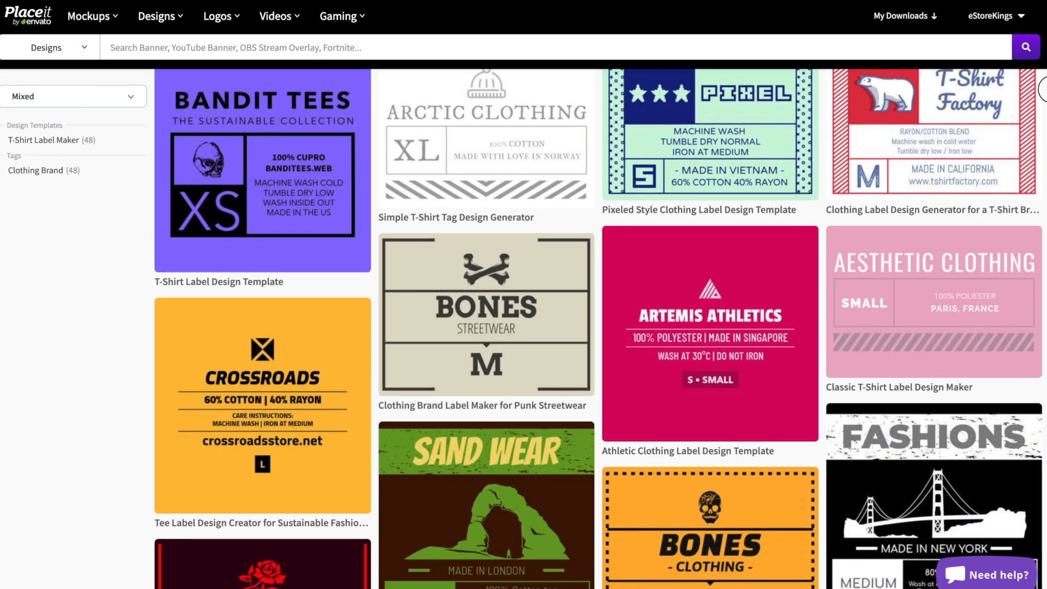
scroll(523, 327, down, 1)
drag(1046, 116, 1046, 119)
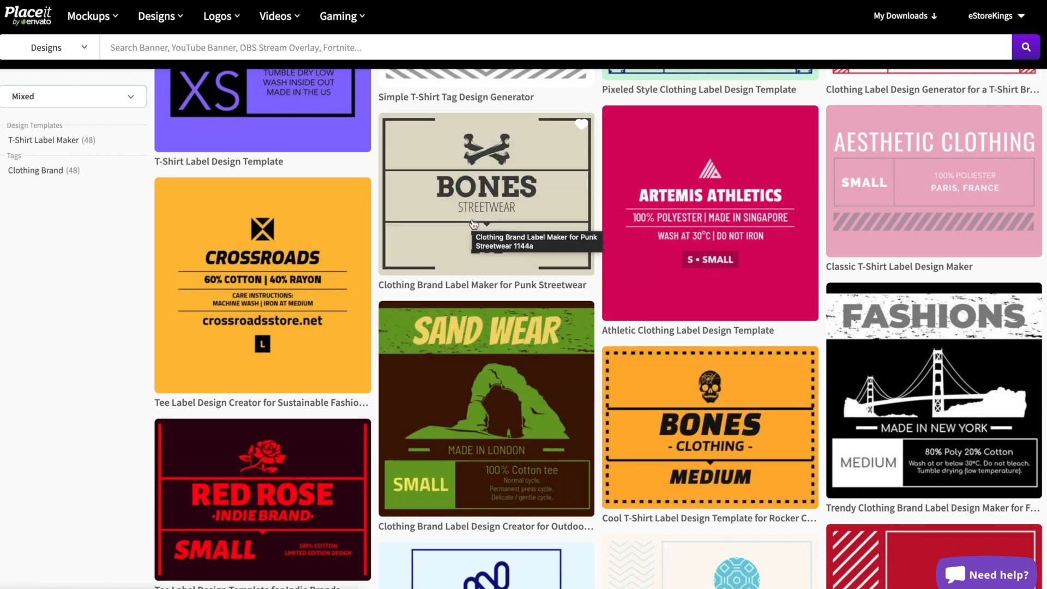
click(891, 248)
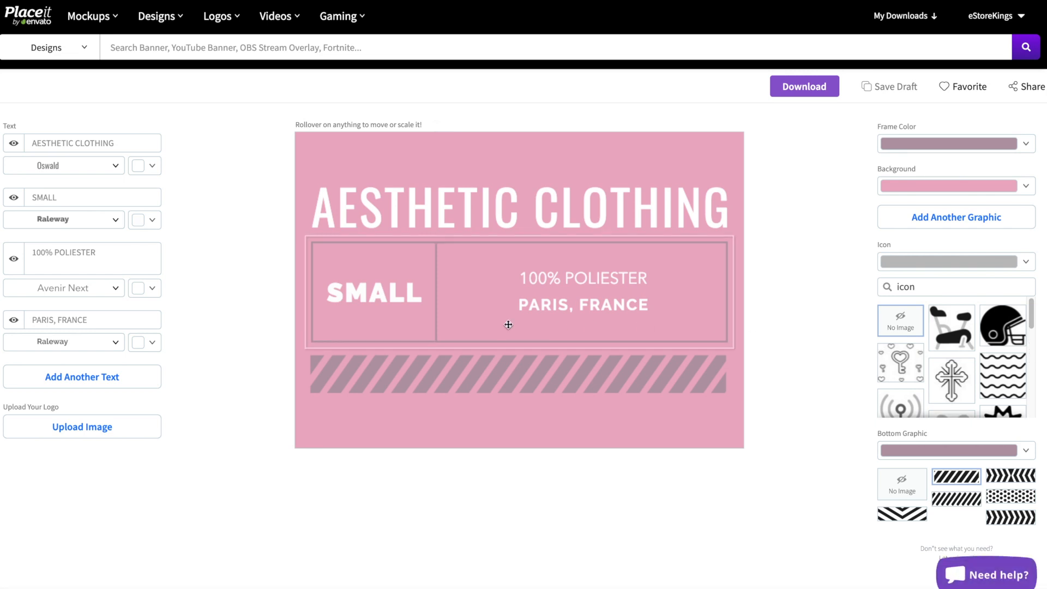
Replace the label's heading with MODERN APPAREL and its size text with LARGE
triple_click(139, 144)
text(MODERN APPAREL)
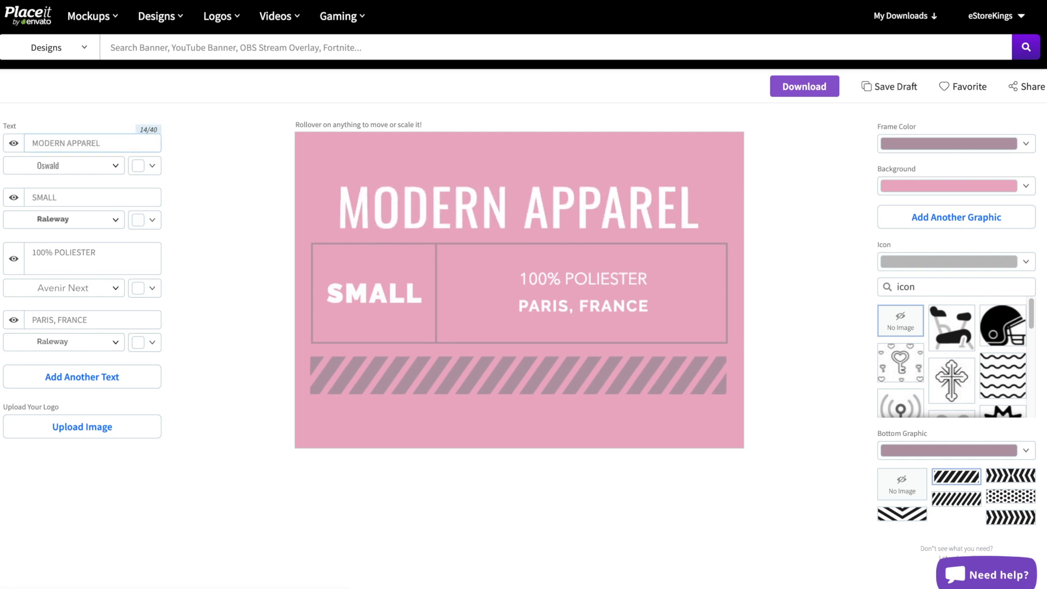
key(Tab)
text(LARGE)
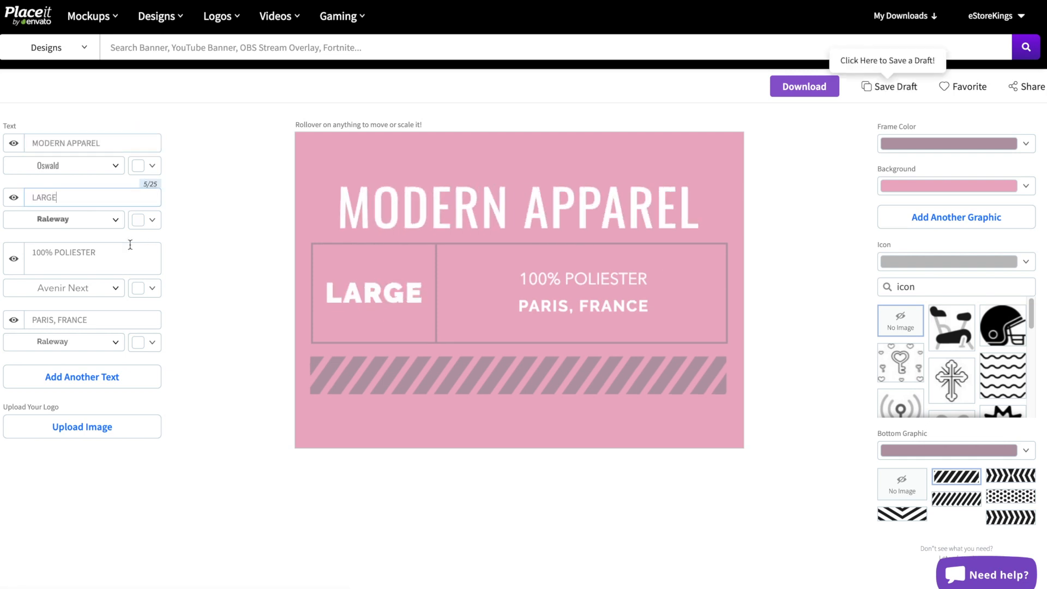
Change the fabric line to 100% COTTON and the origin line to MADE IN CANADA
double_click(78, 252)
text(COTTON)
key(Tab)
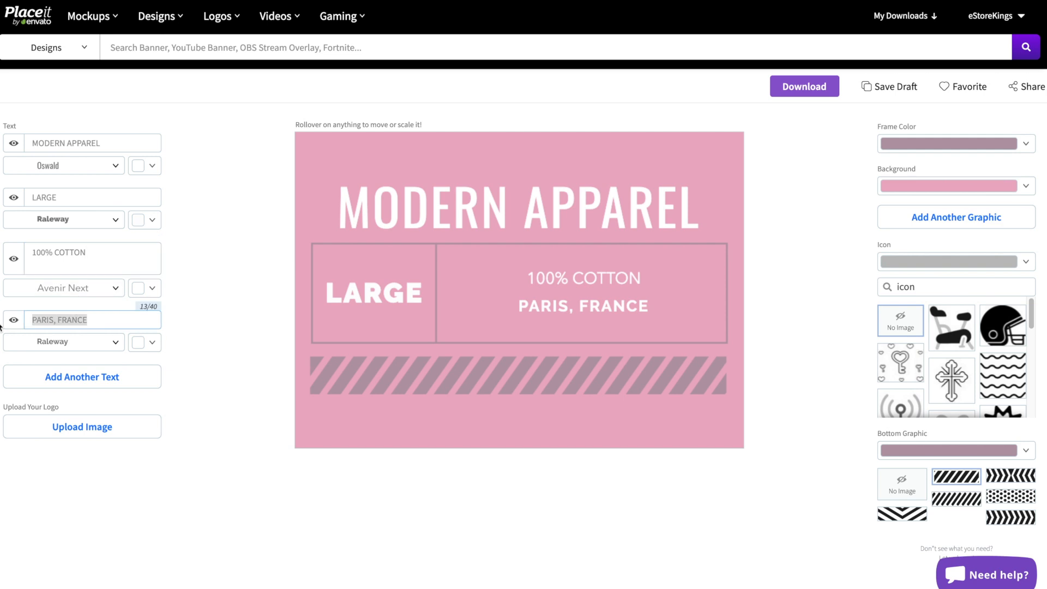
text(MADE IN CANADA)
click(196, 371)
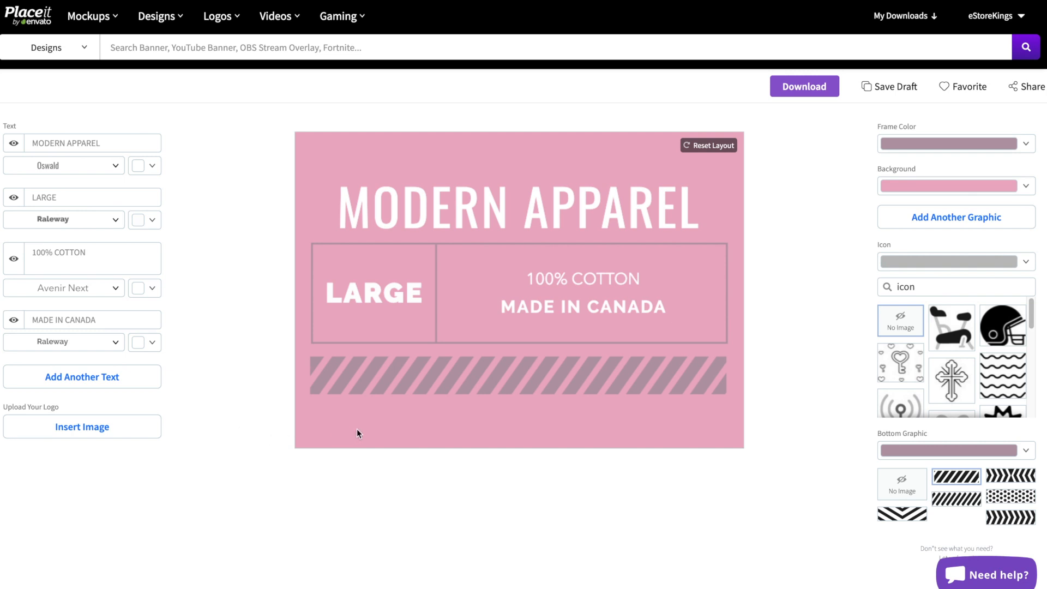
Try a dark grey shade for the label's frame and set the frame color to white
click(896, 145)
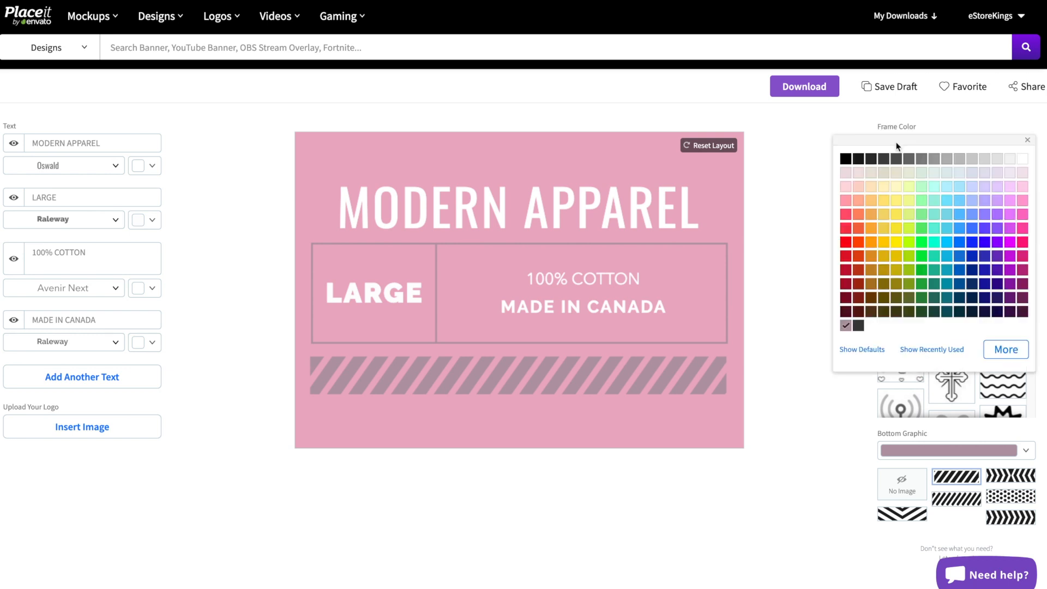
click(896, 159)
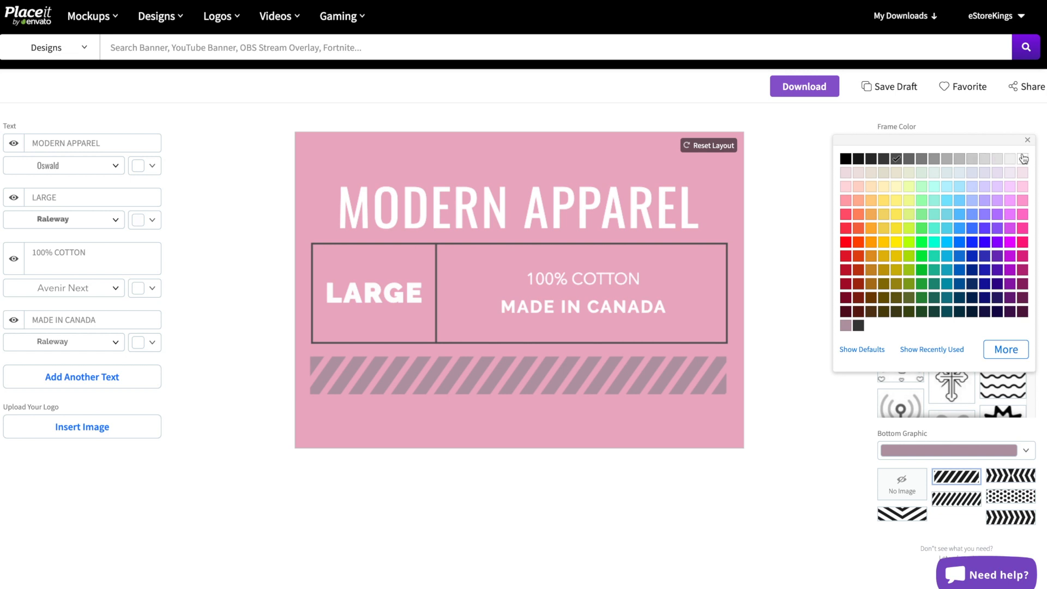
click(1025, 159)
click(786, 187)
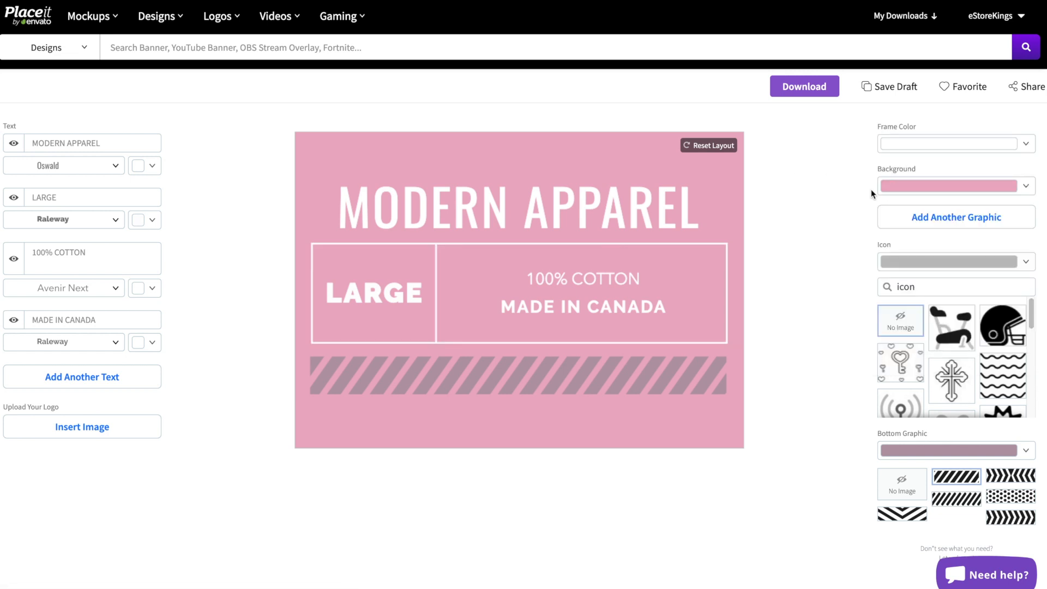
Make the label's pink background transparent
click(905, 186)
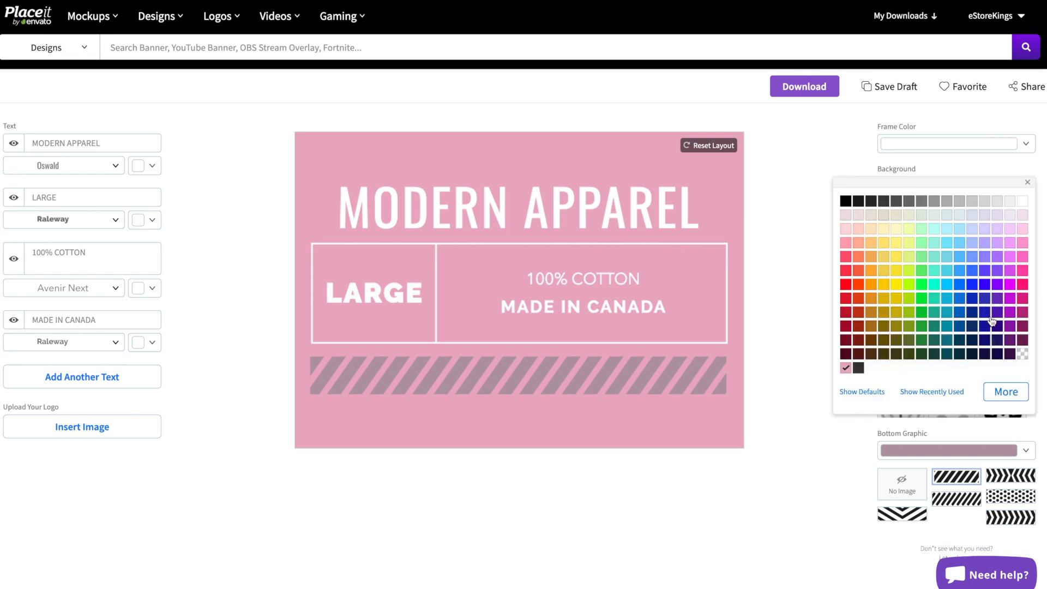
click(1023, 355)
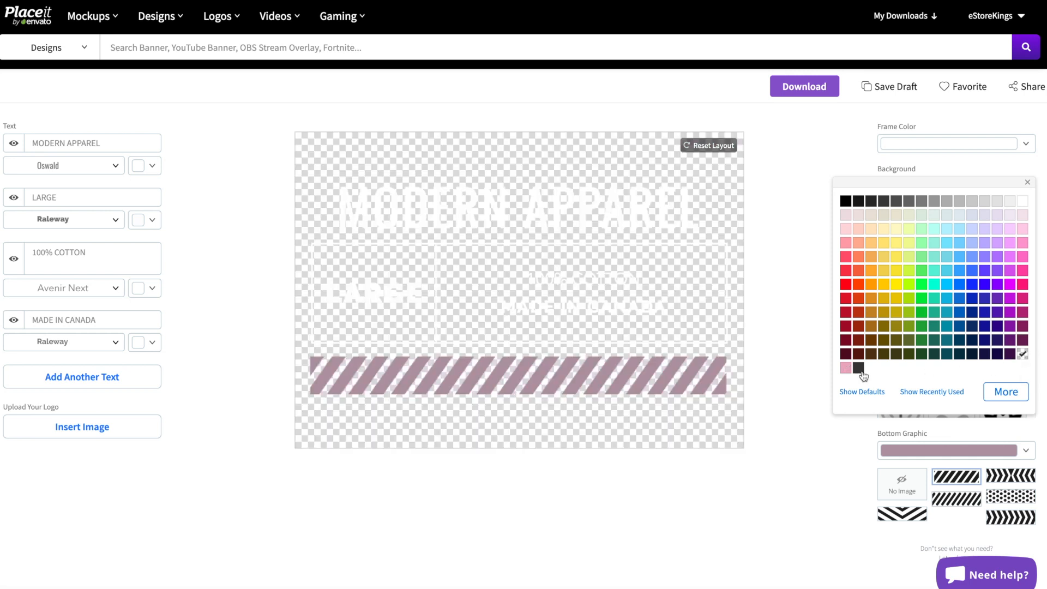
click(793, 377)
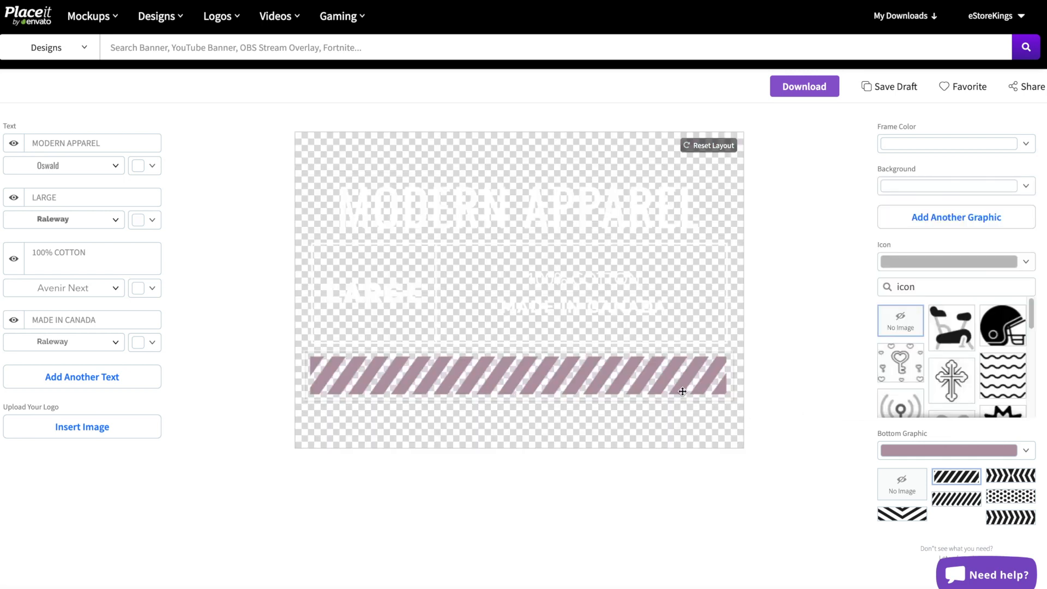
Set the color of the striped bottom graphic to white
click(905, 453)
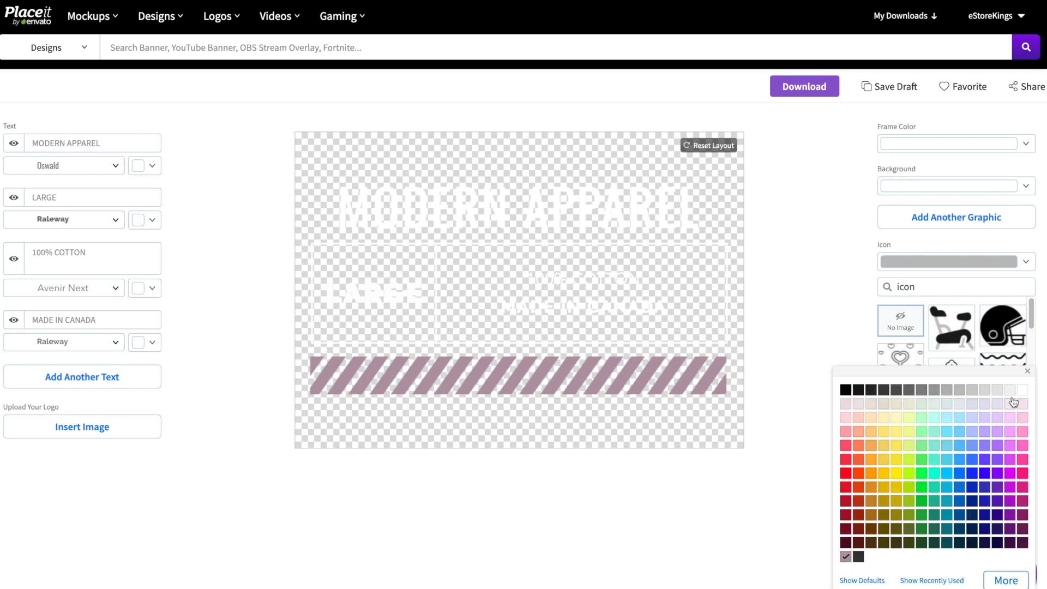
click(1021, 393)
click(825, 316)
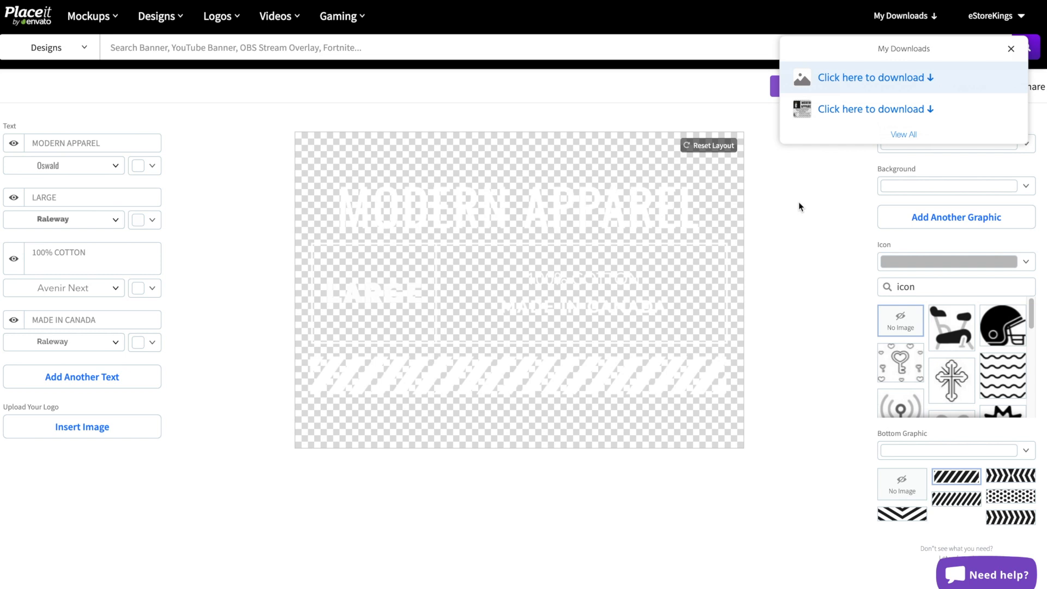
Download the white label and open maker-1139e.png to preview it
click(875, 80)
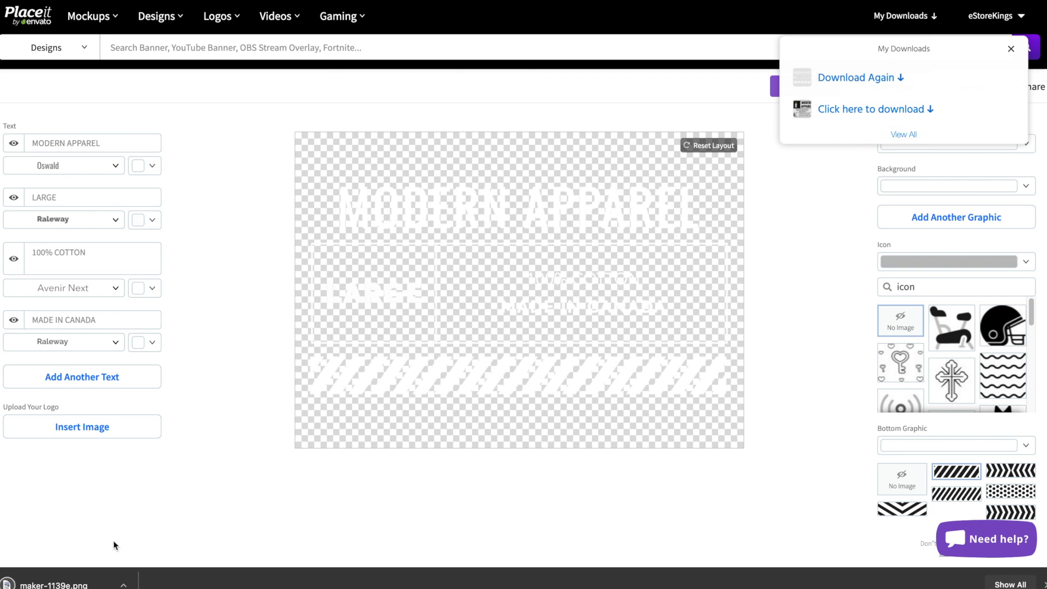
click(99, 573)
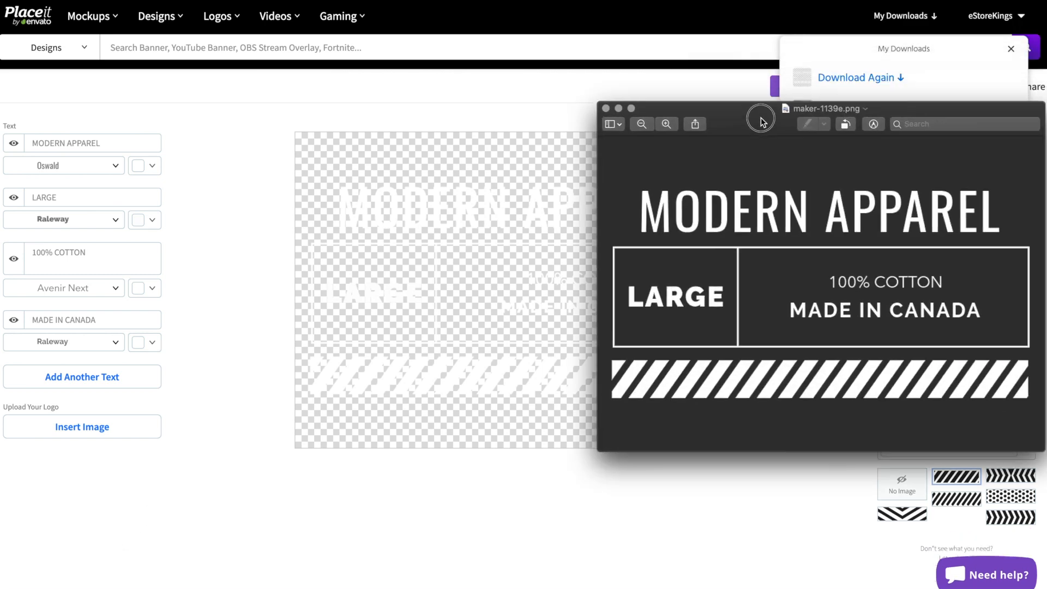
drag(758, 118, 674, 213)
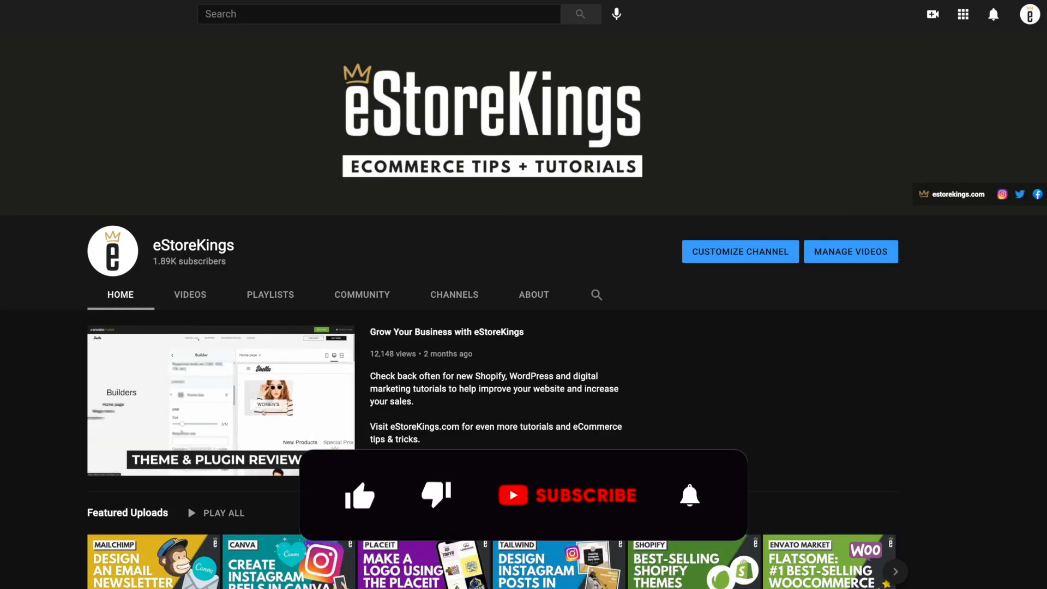
scroll(523, 327, down, 2)
scroll(523, 327, down, 3)
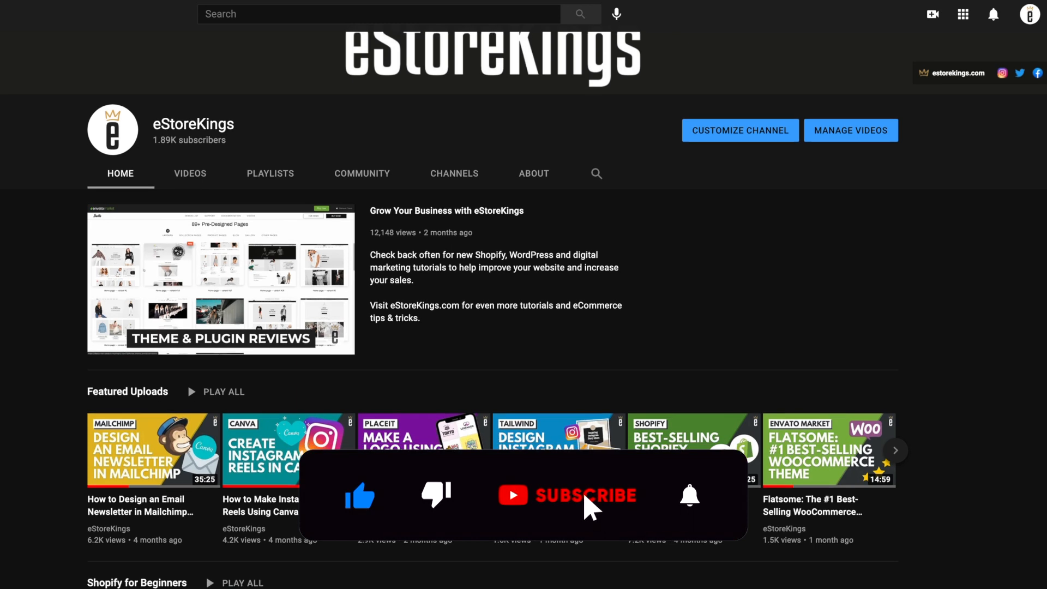
scroll(523, 327, down, 3)
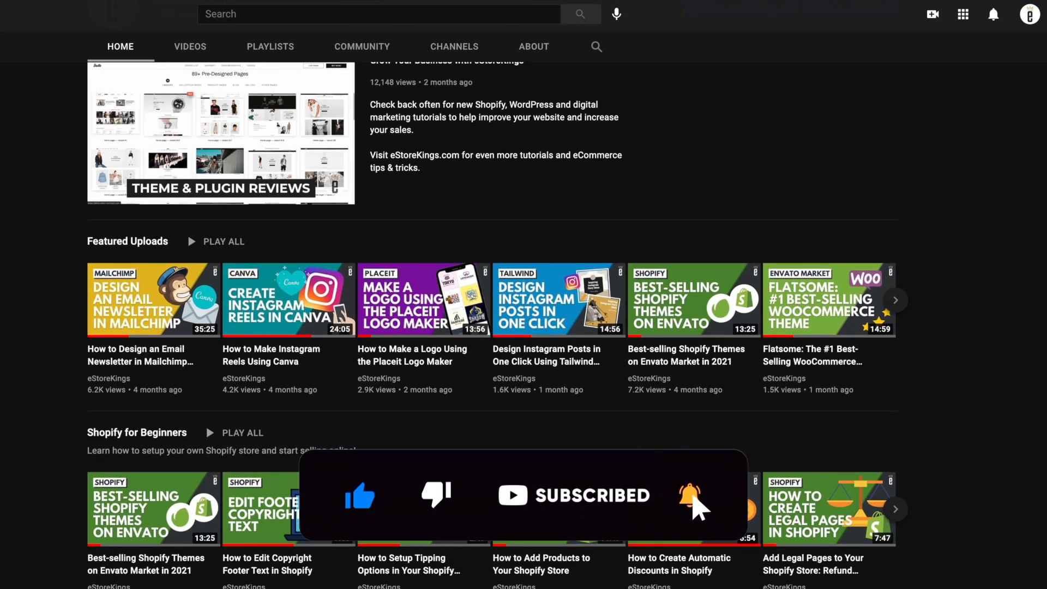
scroll(523, 327, down, 3)
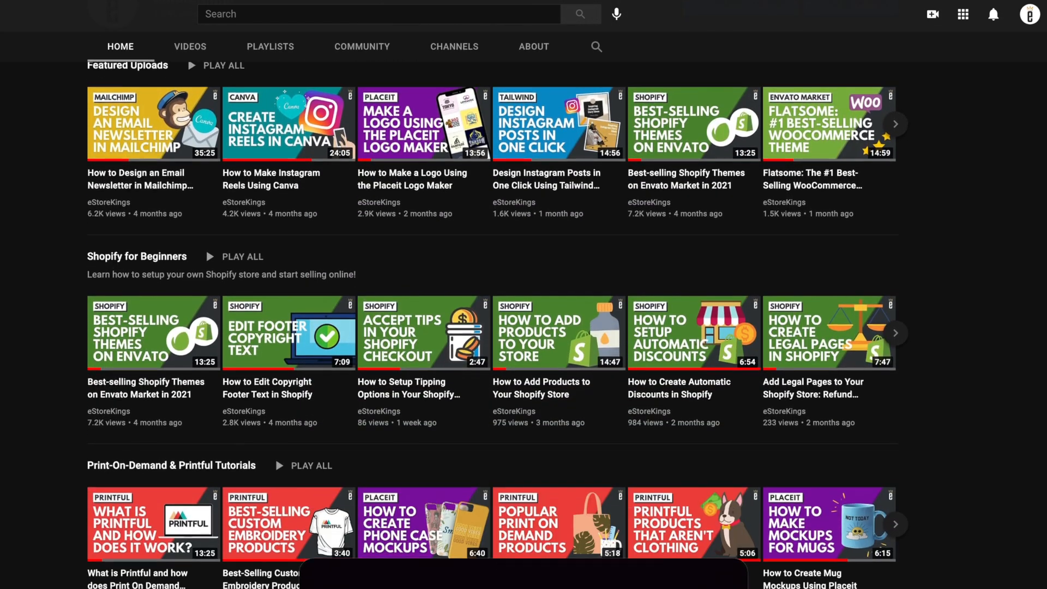
scroll(523, 327, down, 2)
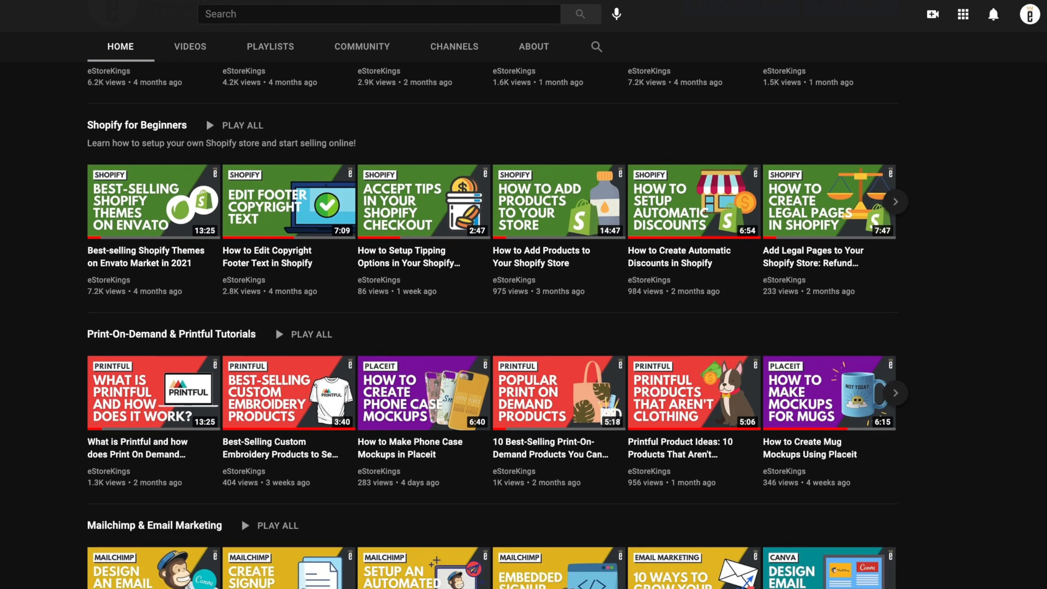